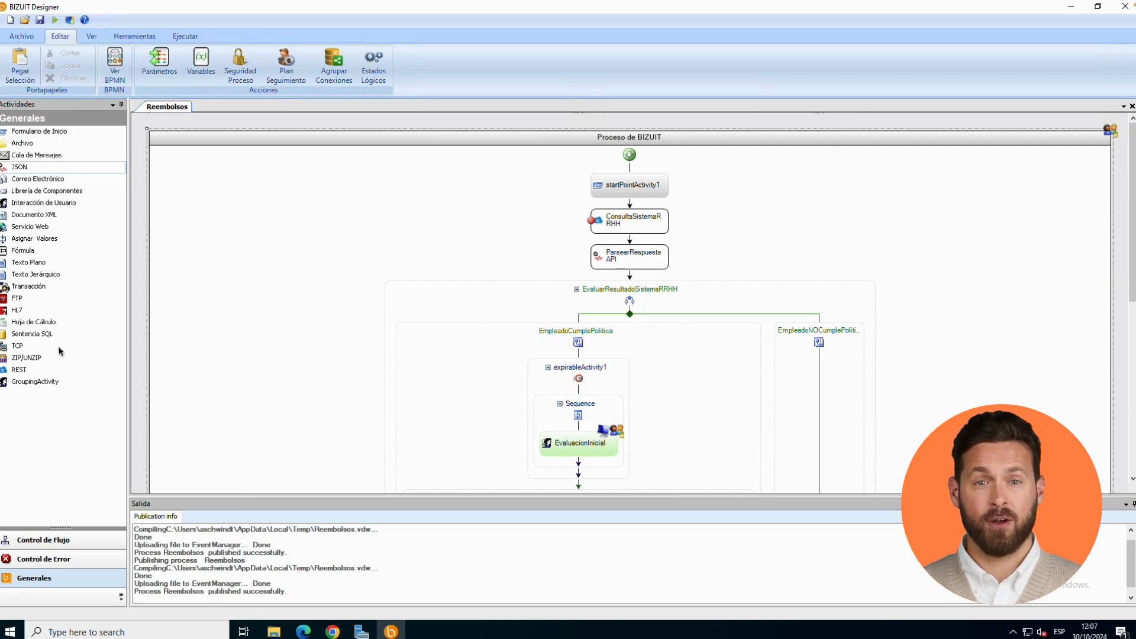
- In the process parameters, mark NroEmpleado as a filter and open its filter column name for editing
click(158, 246)
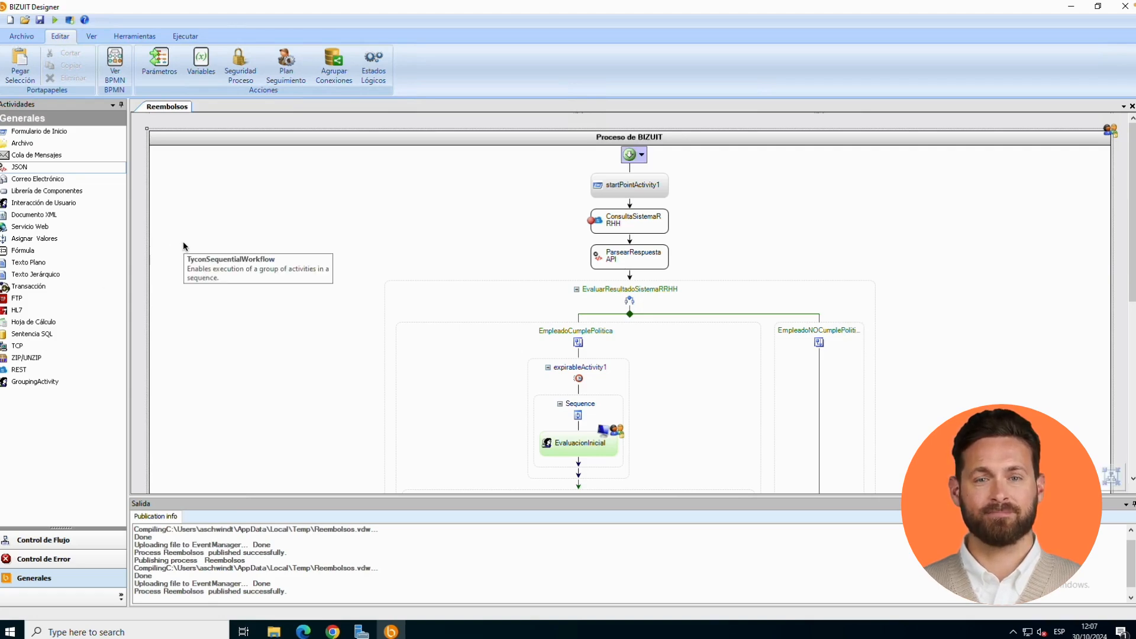
right_click(184, 245)
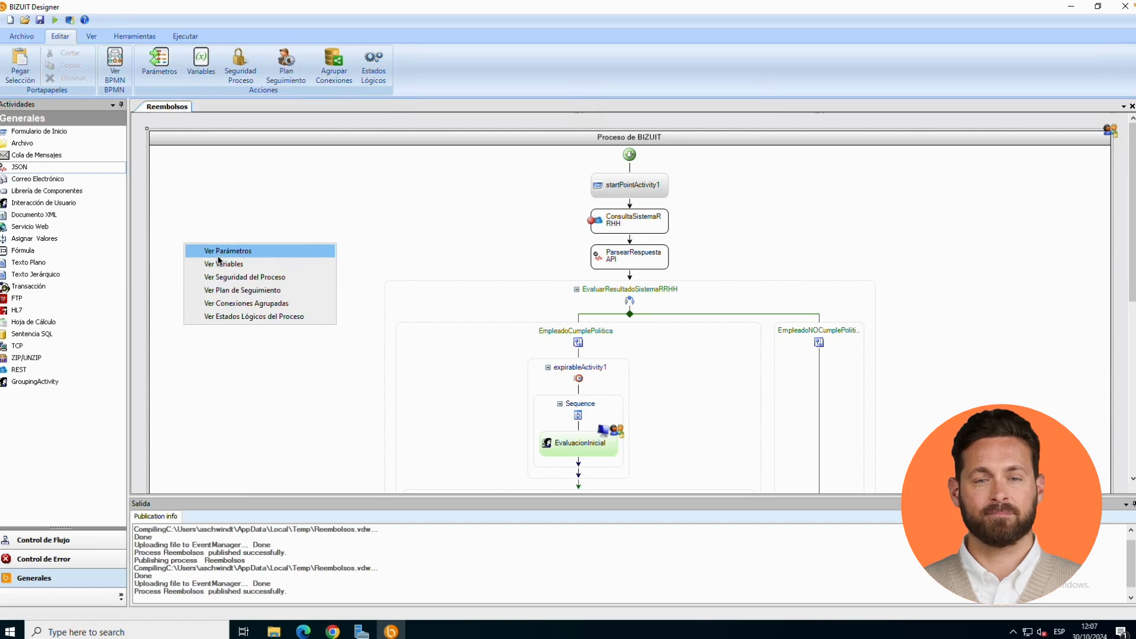
click(217, 255)
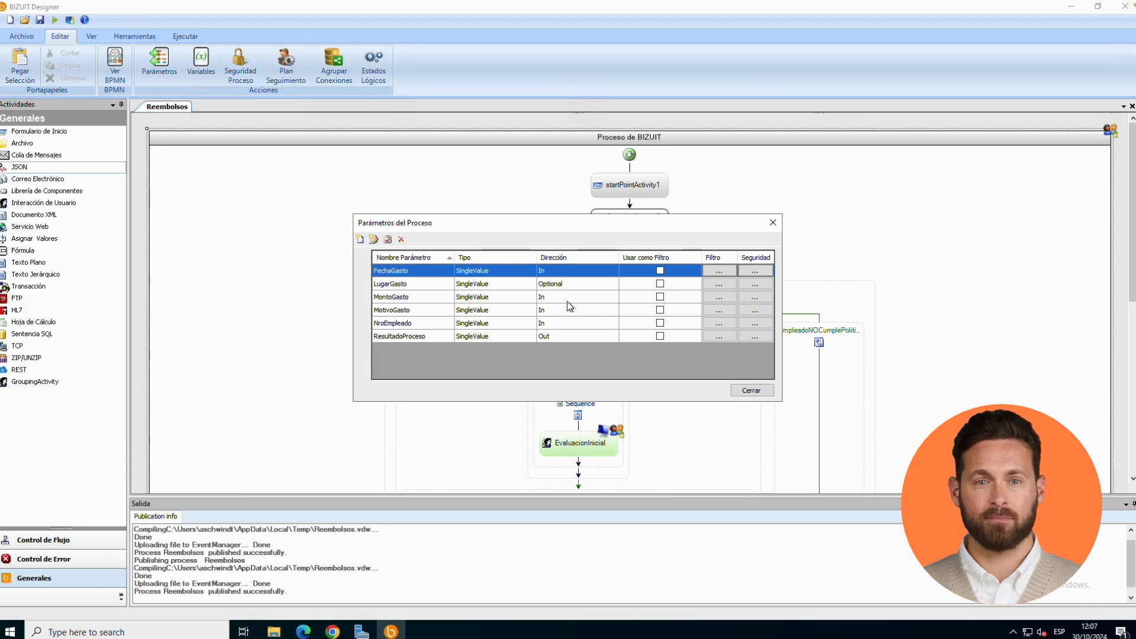
click(660, 323)
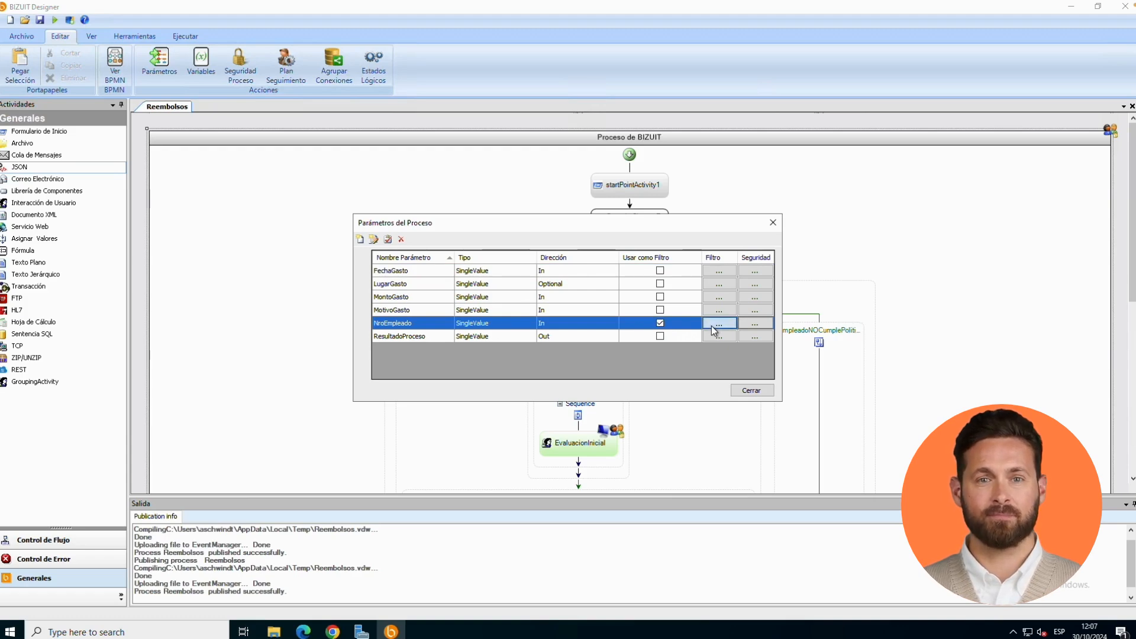
click(712, 325)
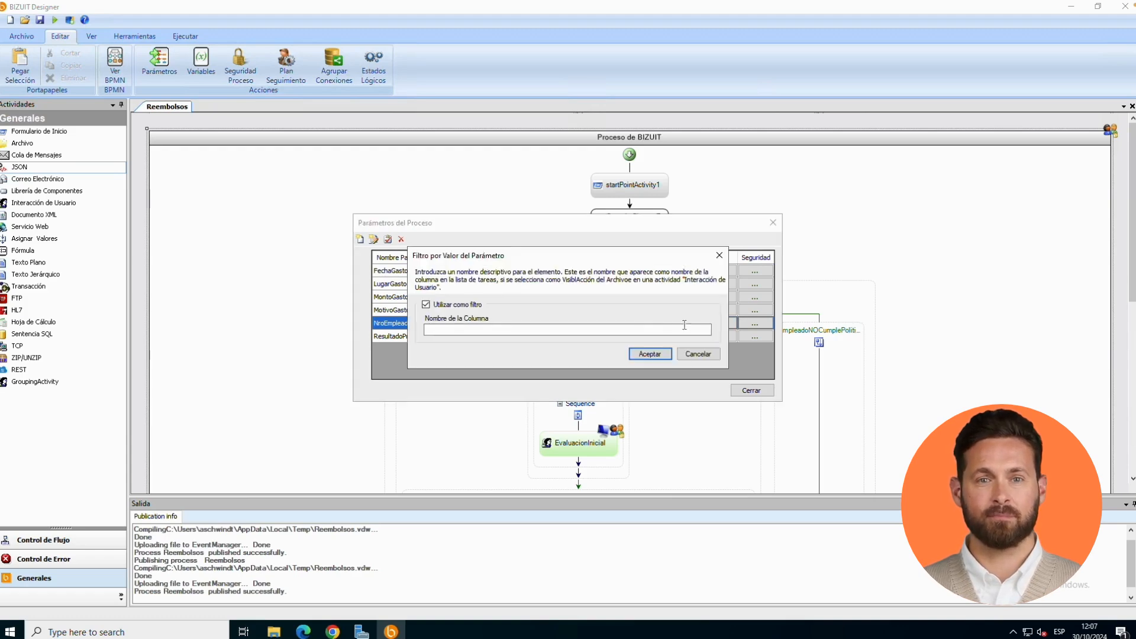
click(556, 330)
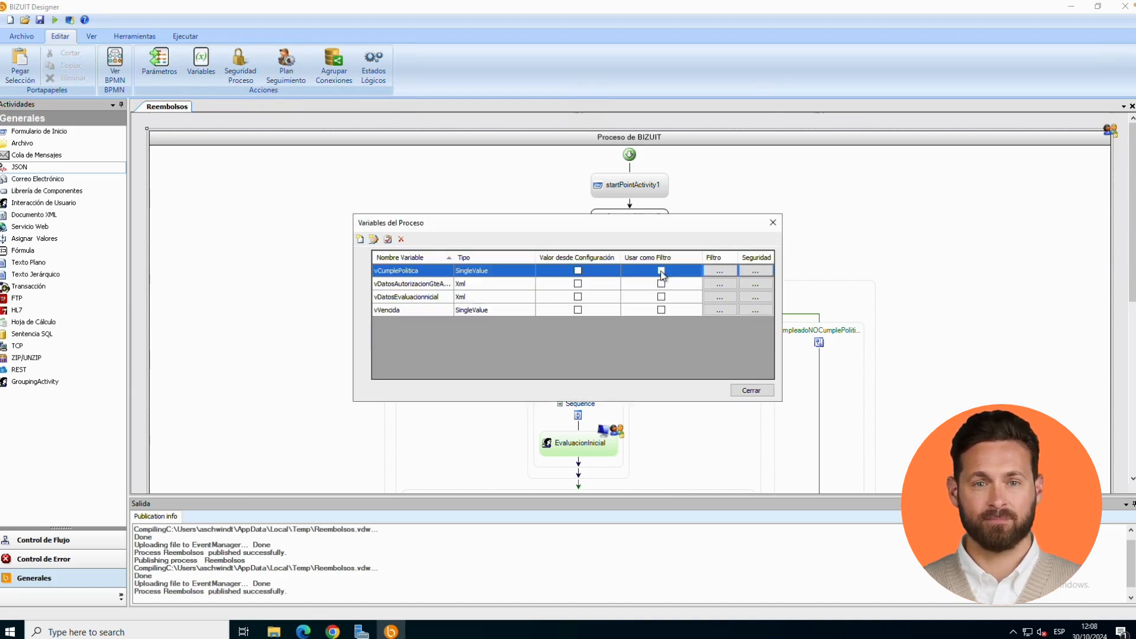
- Mark the process variable vCumplePolitica as a filter with the column name "Cumple Politica reembolso"
click(661, 271)
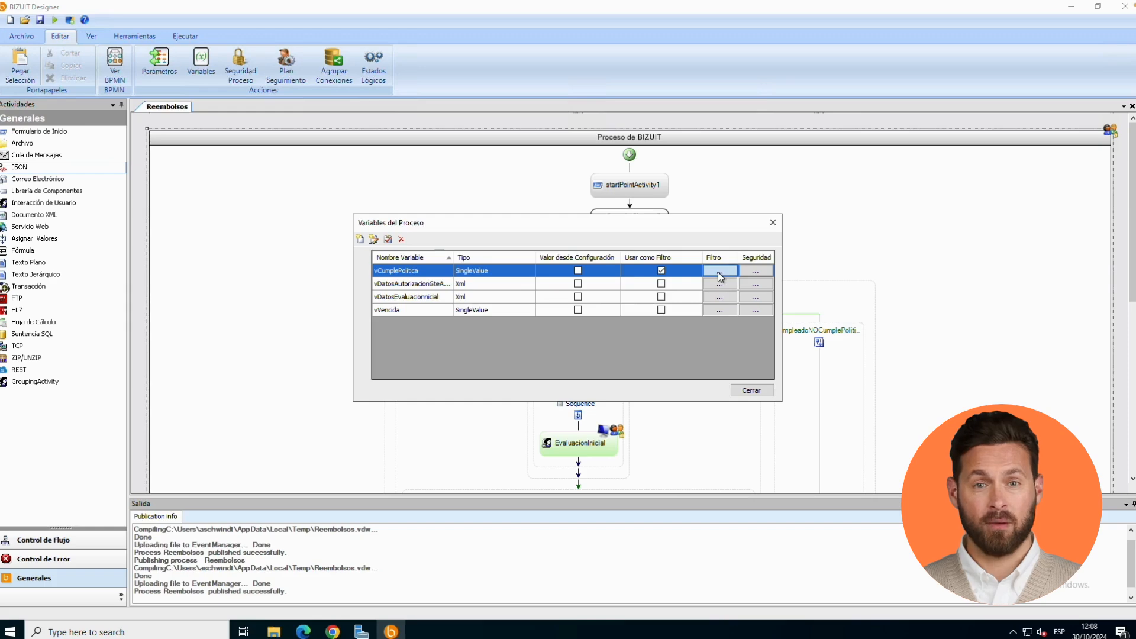
click(718, 272)
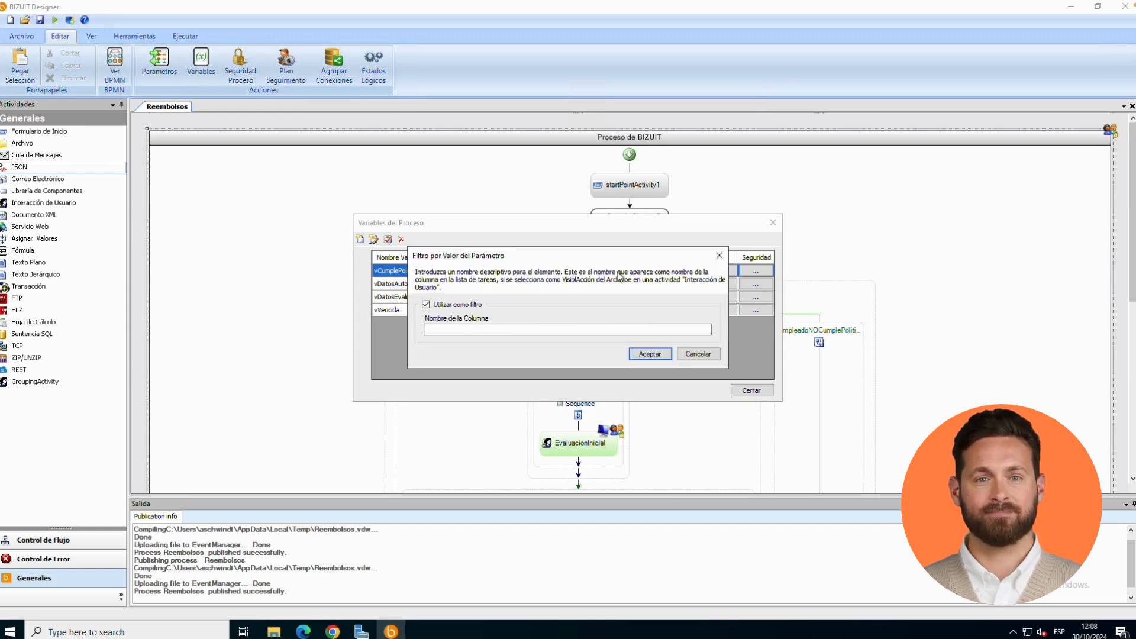
click(470, 329)
text(Cumpl)
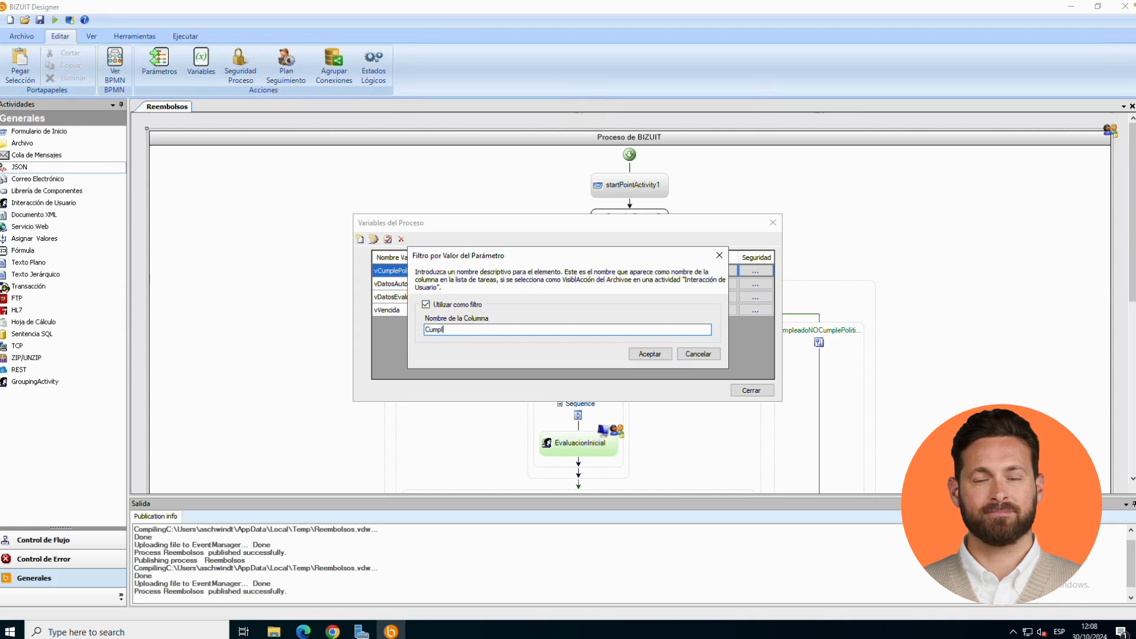
text(e Politic)
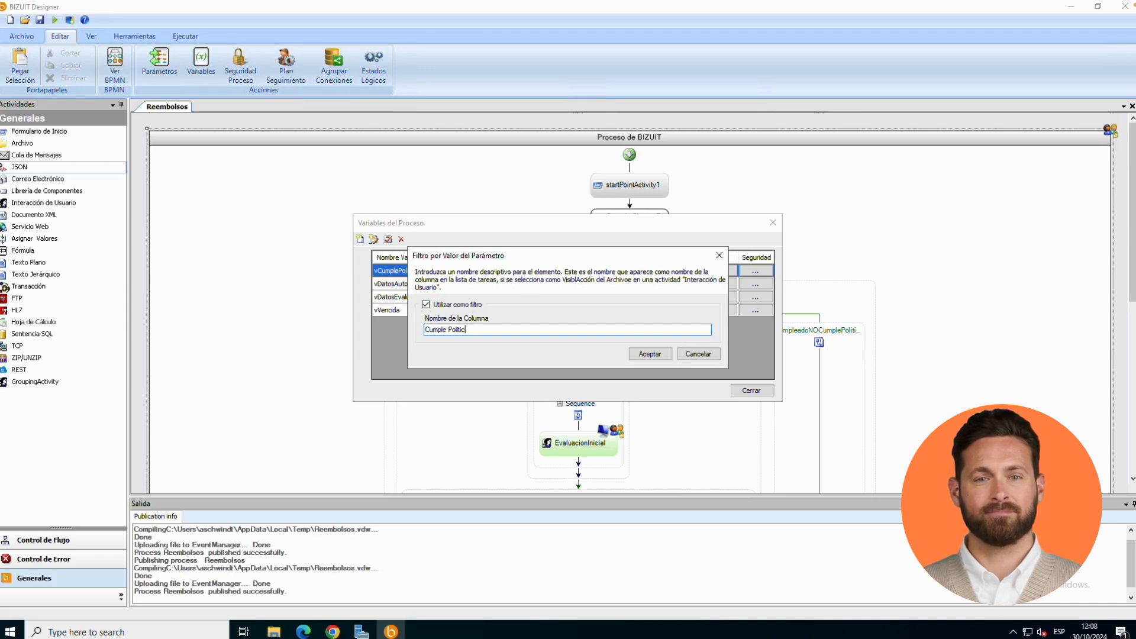
text(a reembolso)
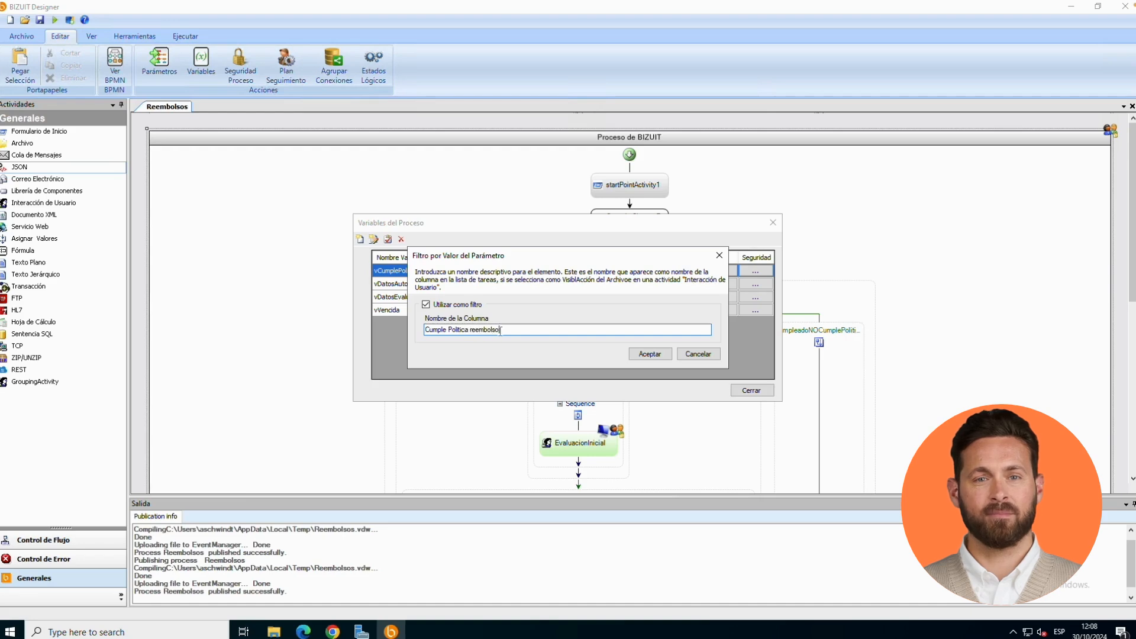
click(644, 357)
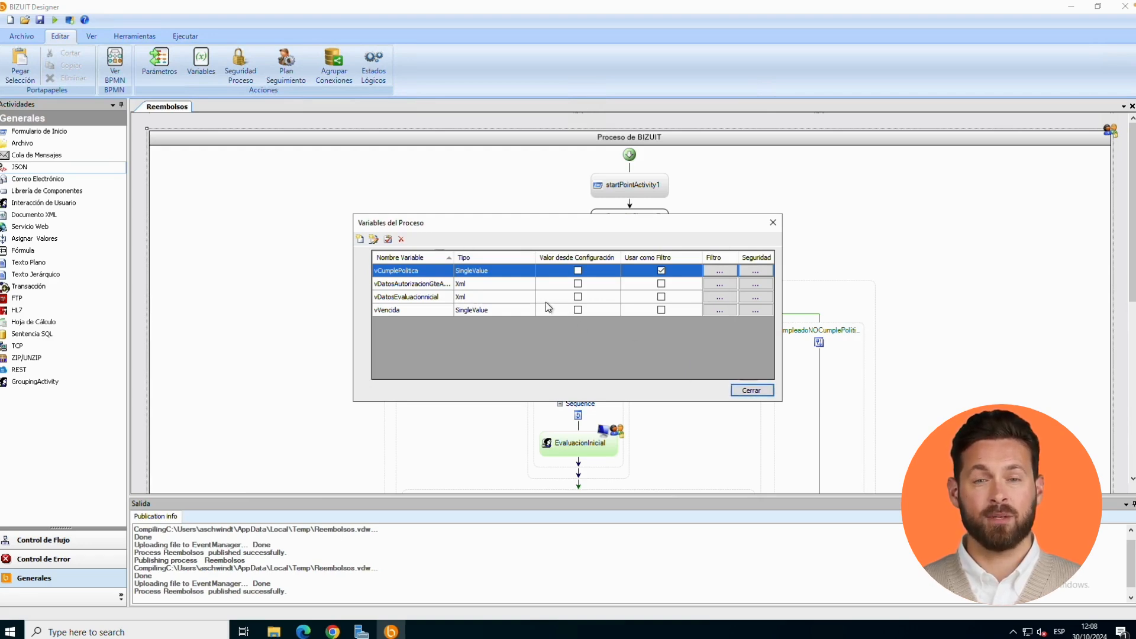
- Set the Resultado node of the vDatosEvaluacionInicial variable as a filter with the column name "Resultado Evaluacion Inicial"
click(662, 298)
click(713, 298)
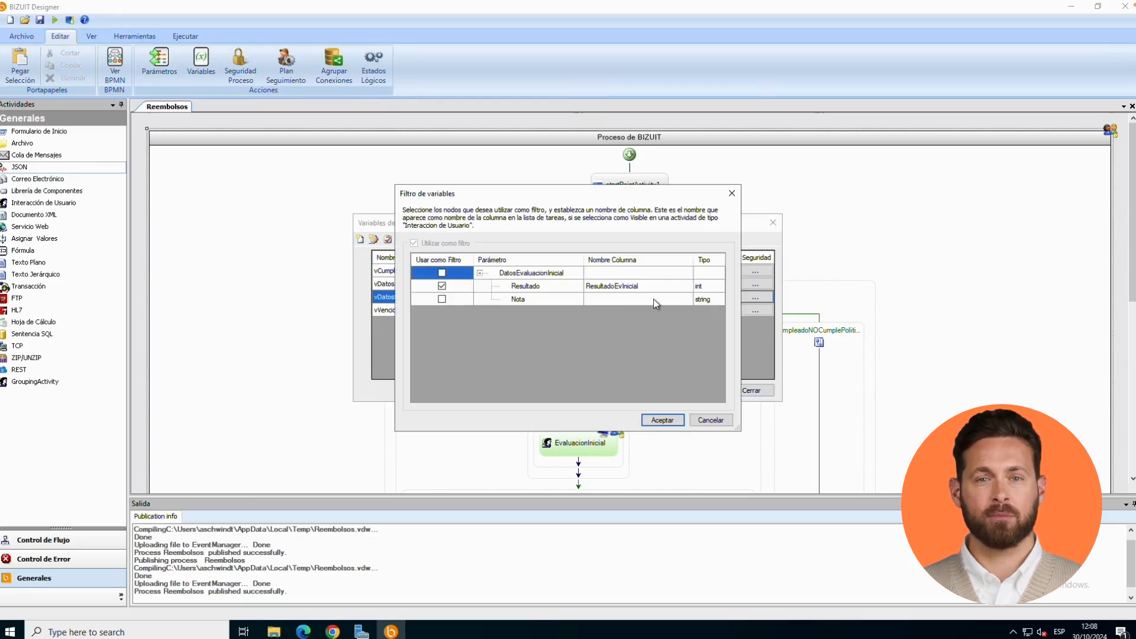
click(442, 286)
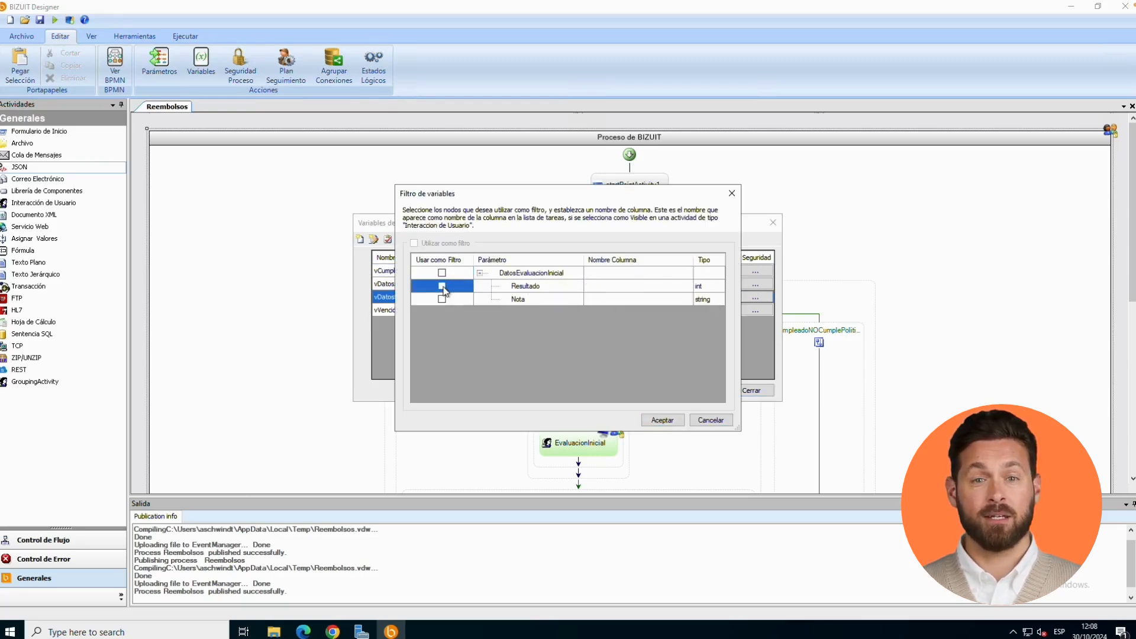
click(605, 287)
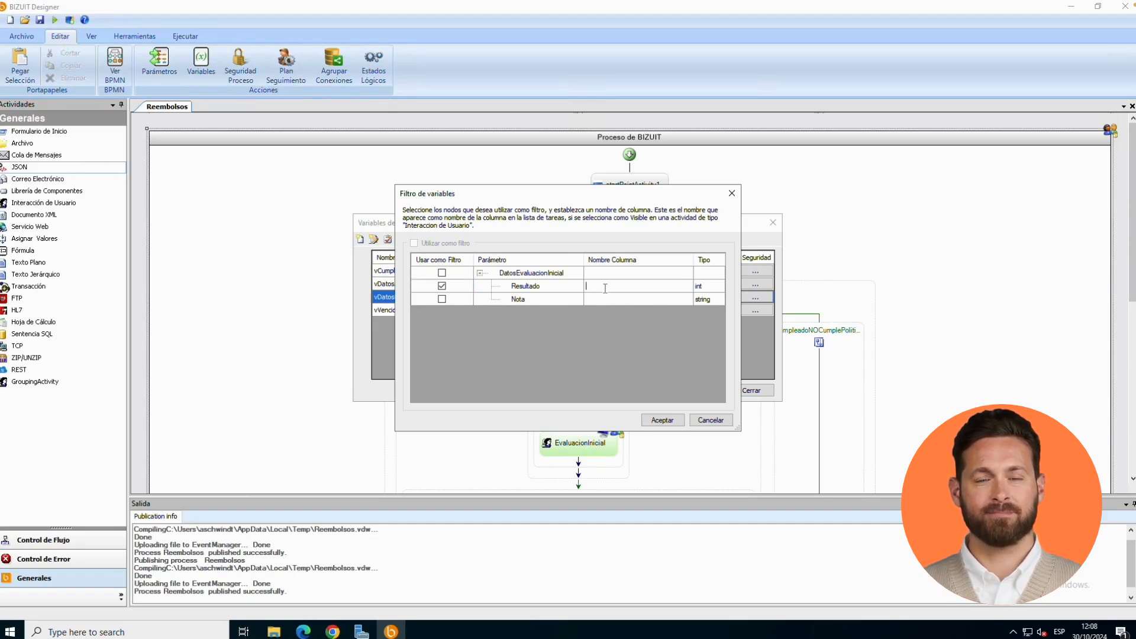
text(Resultado)
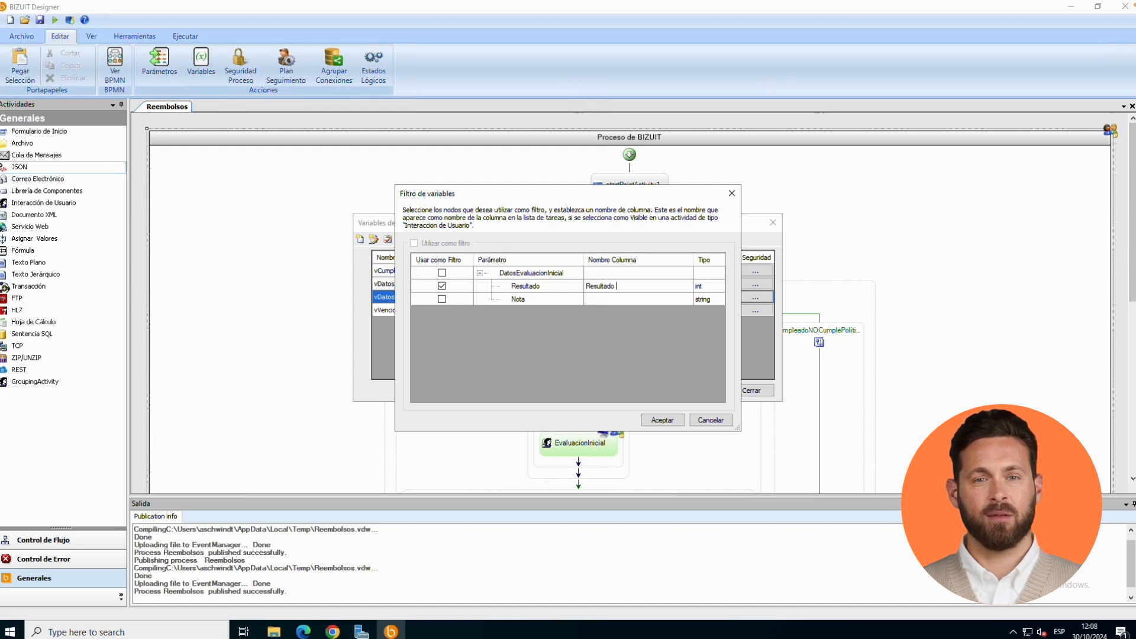
text( Evaluac)
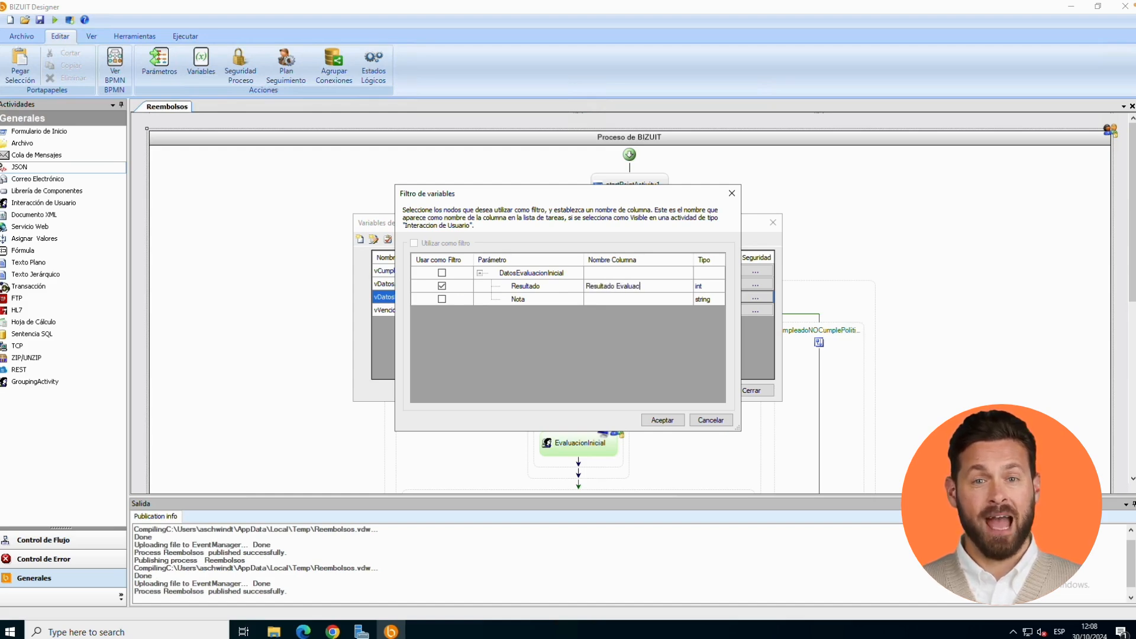
text(ion Inicial)
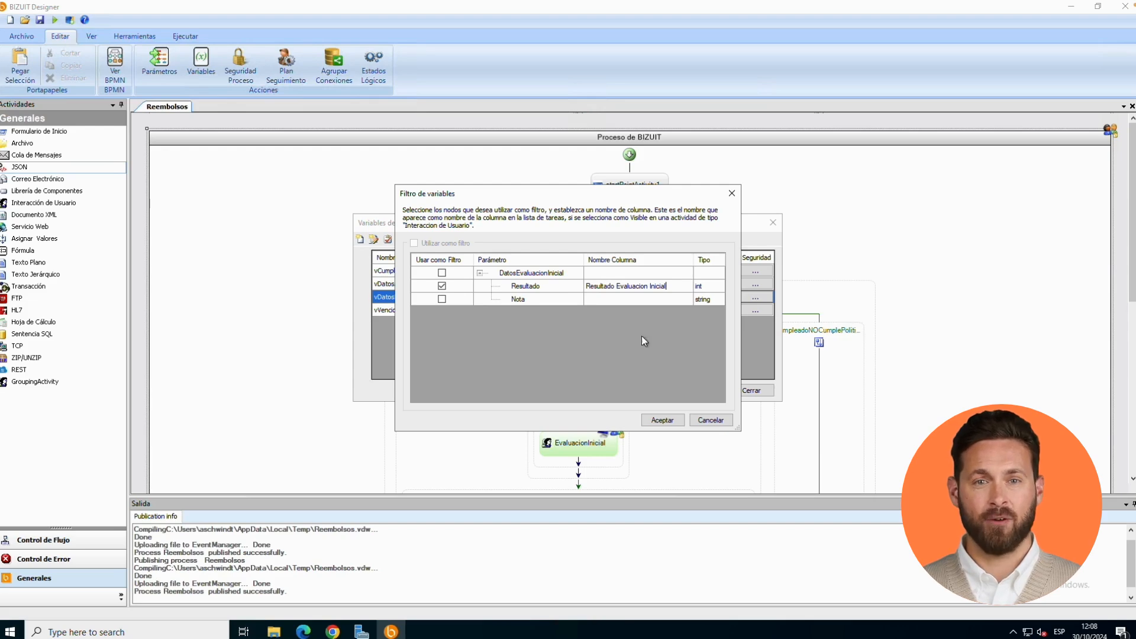
click(663, 420)
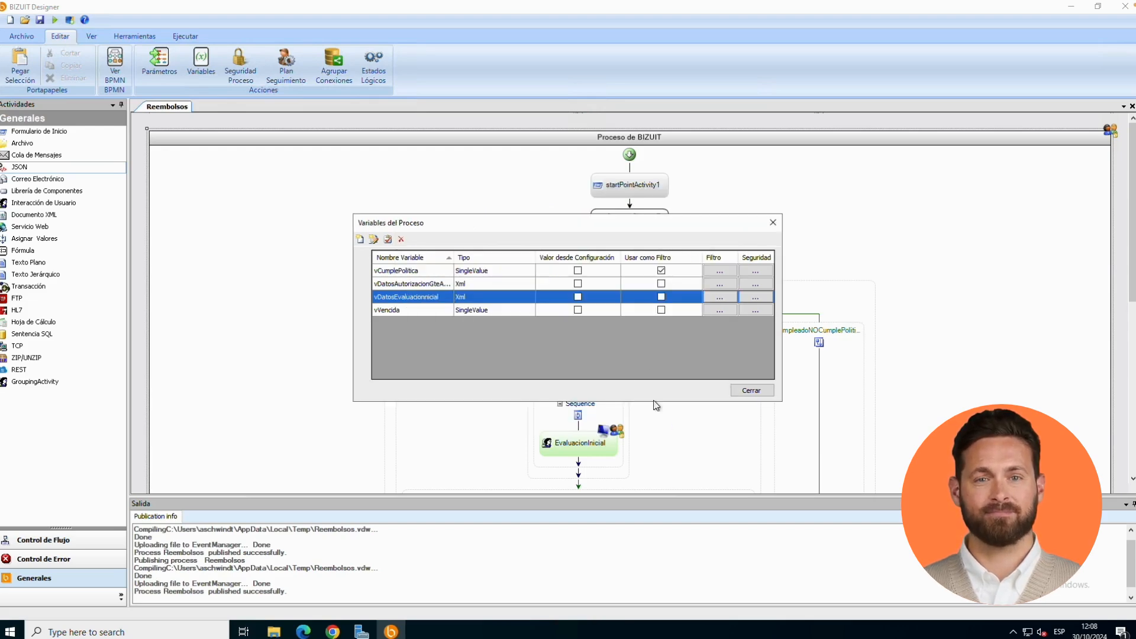
- Set the Resultado node of the vDatosAutorizacionGteAdmin variable as a filter named "Resultado Evaluacion Gerente" and close the process variables
click(662, 284)
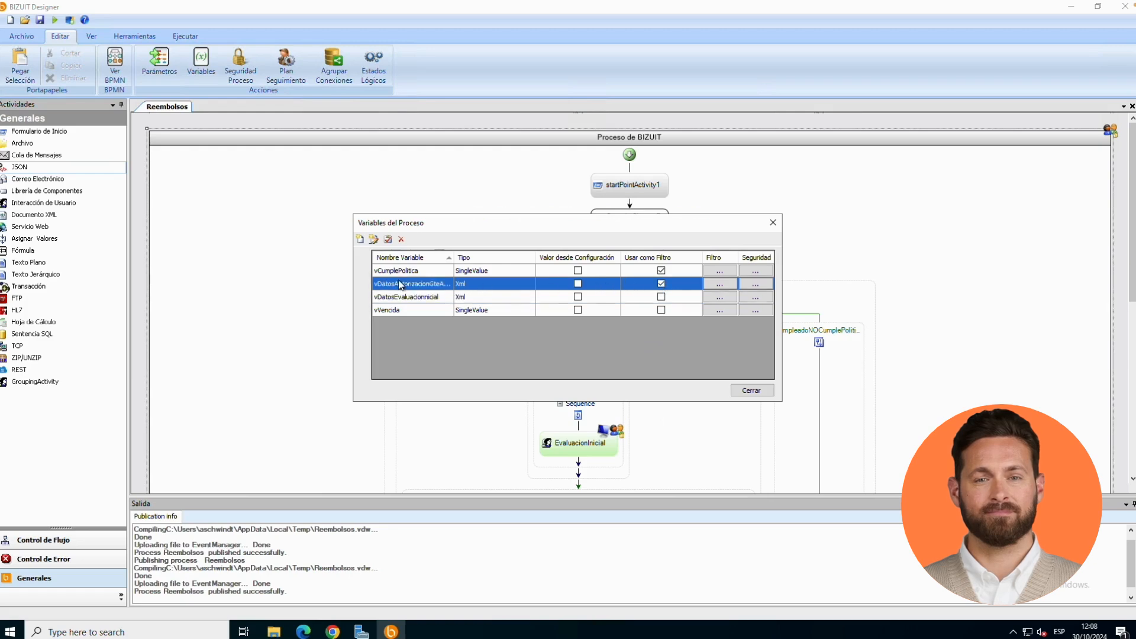
click(720, 284)
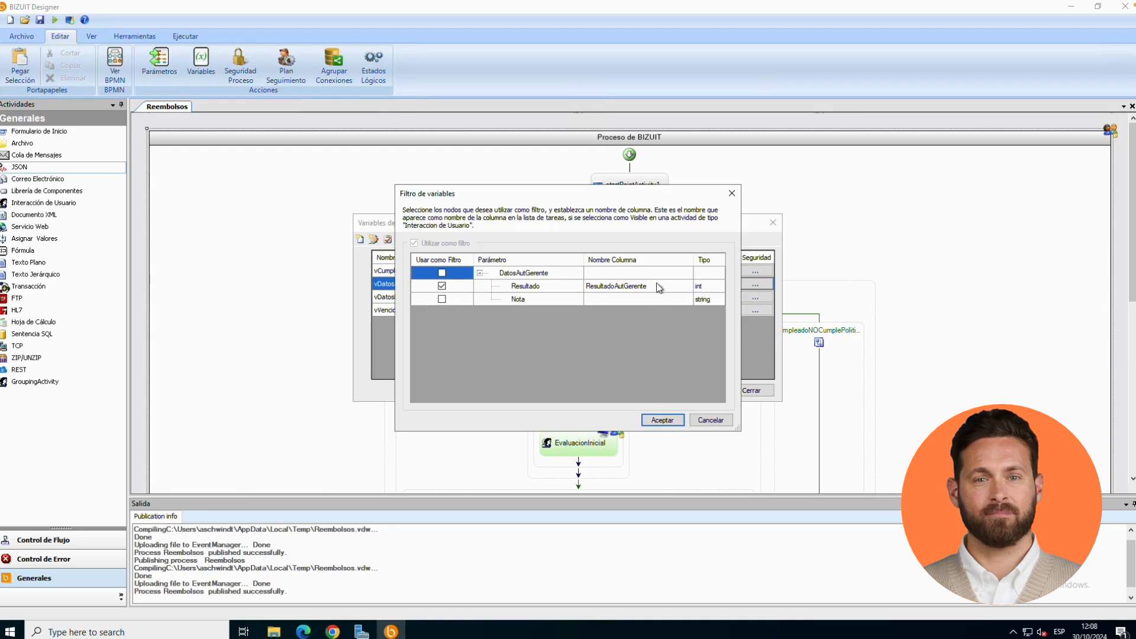
click(442, 286)
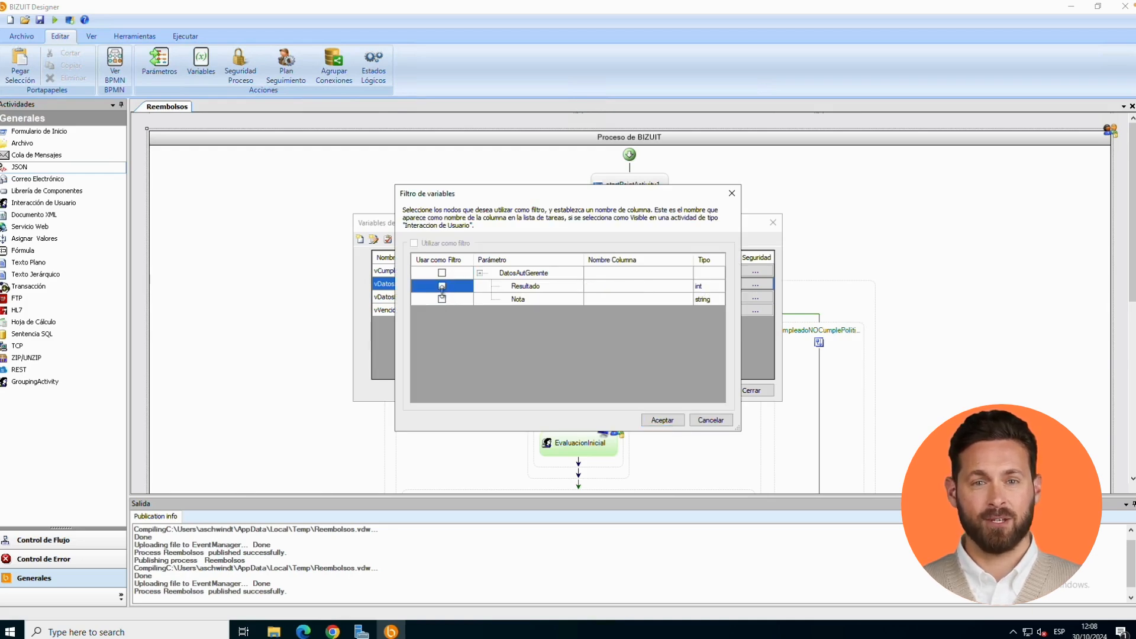
click(442, 286)
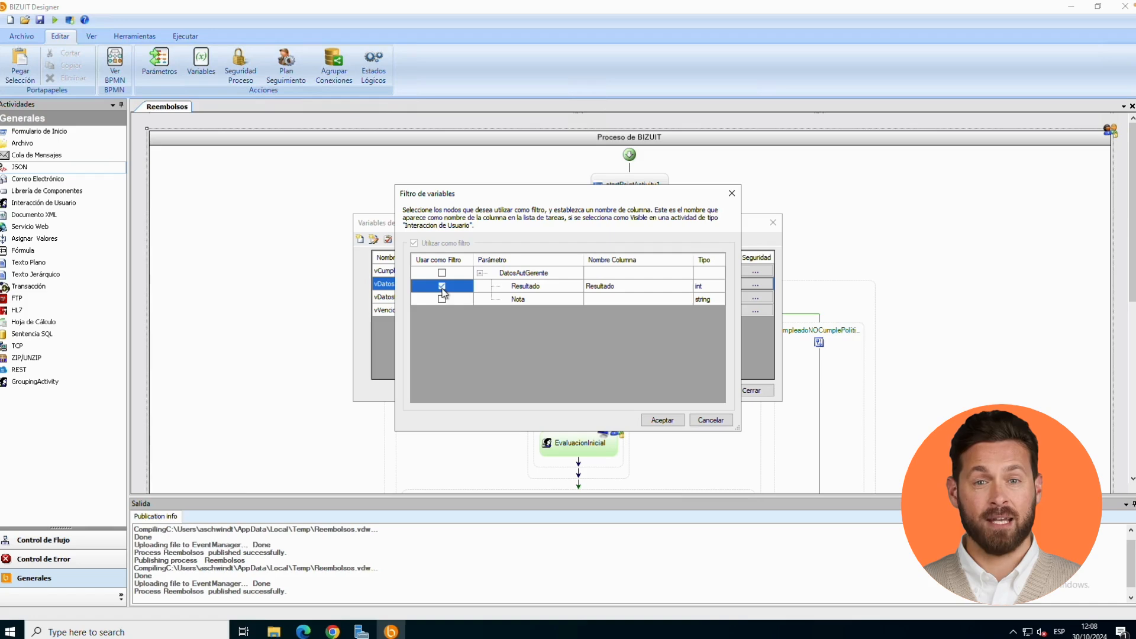
click(623, 286)
click(628, 286)
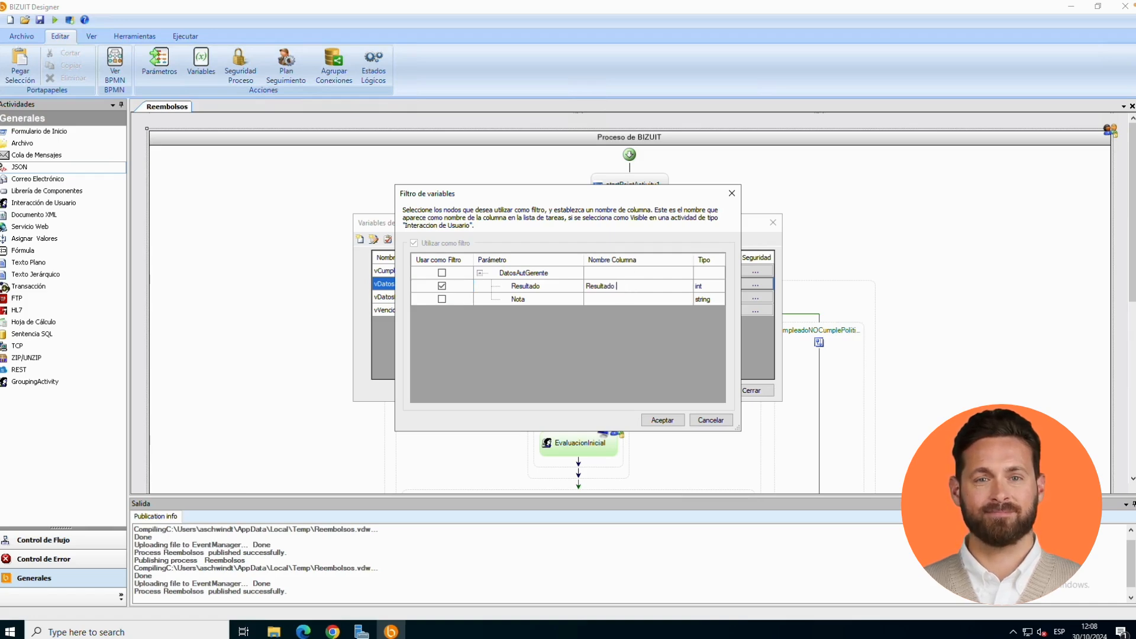
text(Evaluacion G)
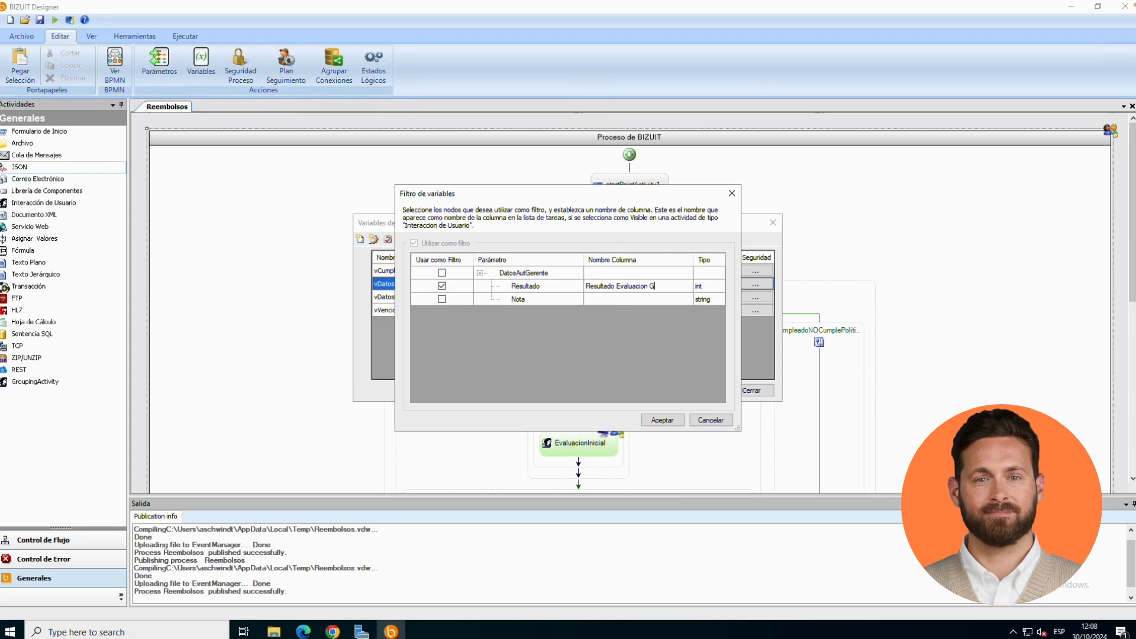
text(erente)
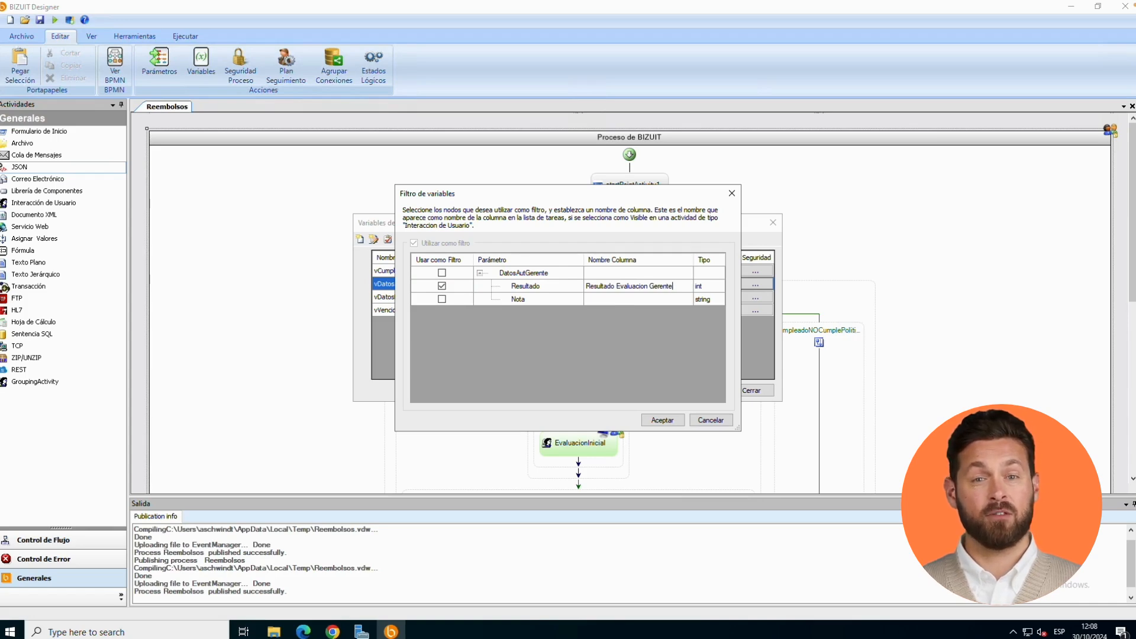
click(662, 420)
click(761, 390)
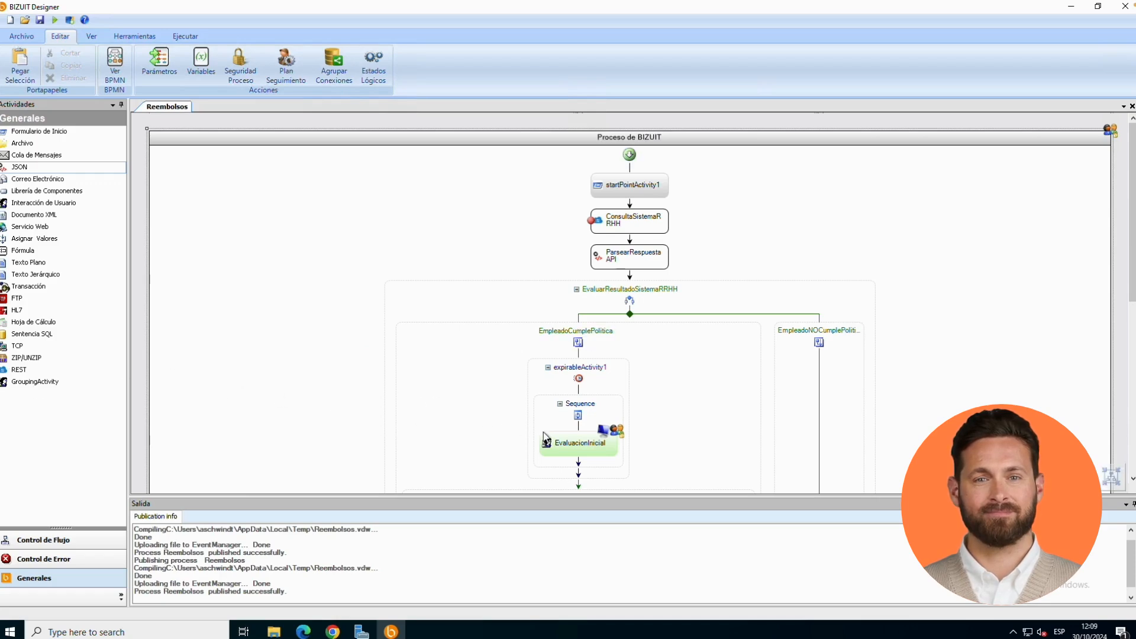
- In the column configuration of the EvaluacionInicial activity, add a "Parámetro o Variable" column with NroEmpleado as its value
click(580, 452)
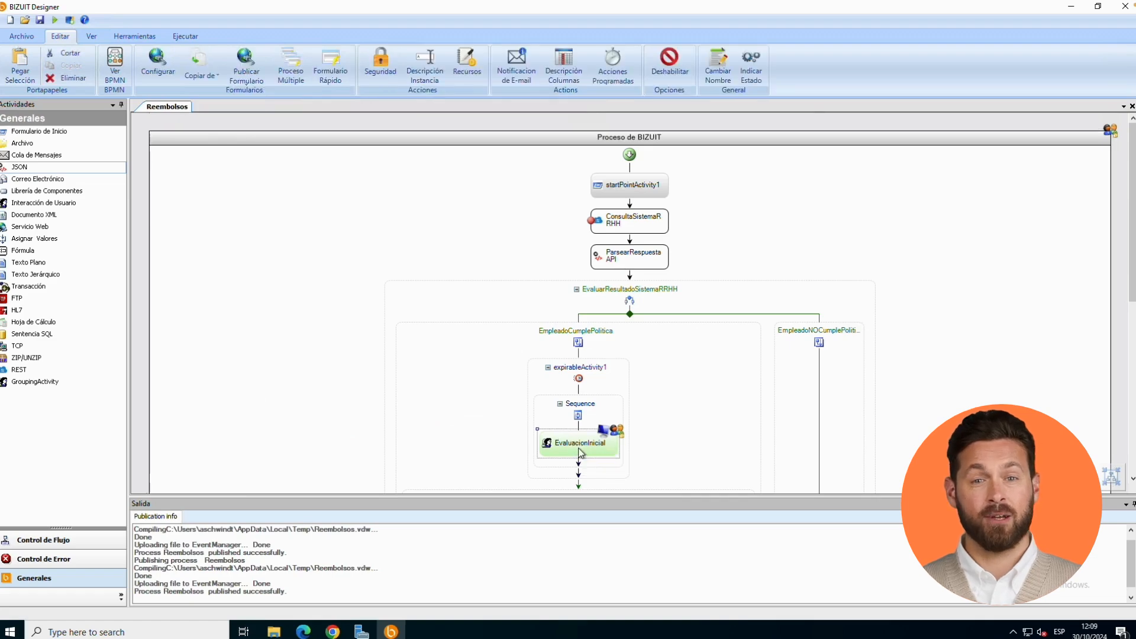
right_click(580, 451)
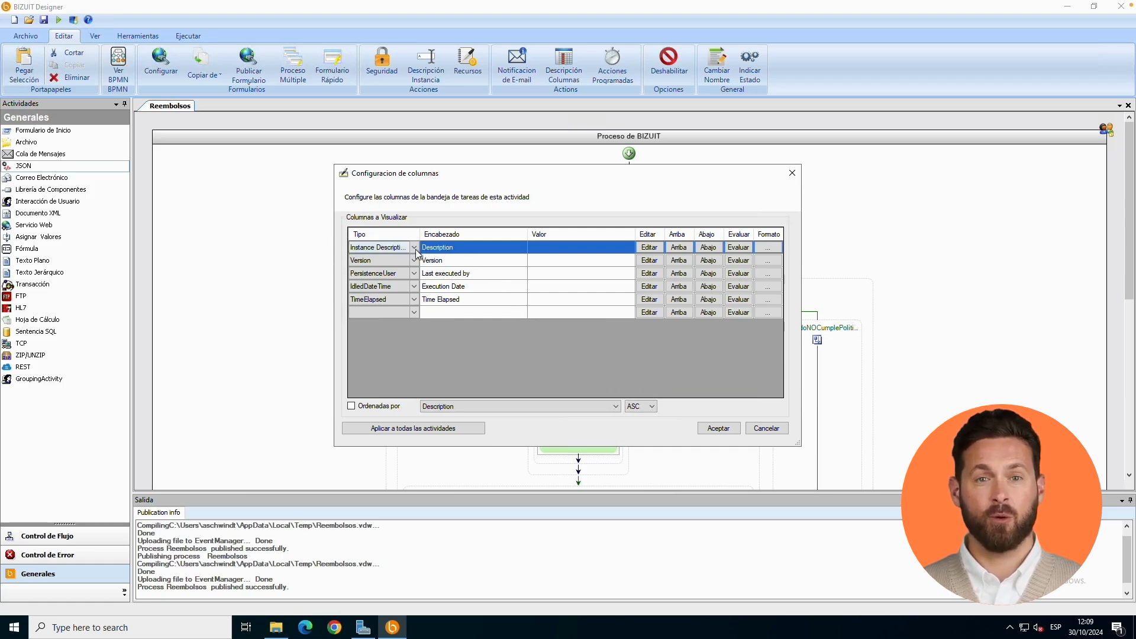
click(416, 315)
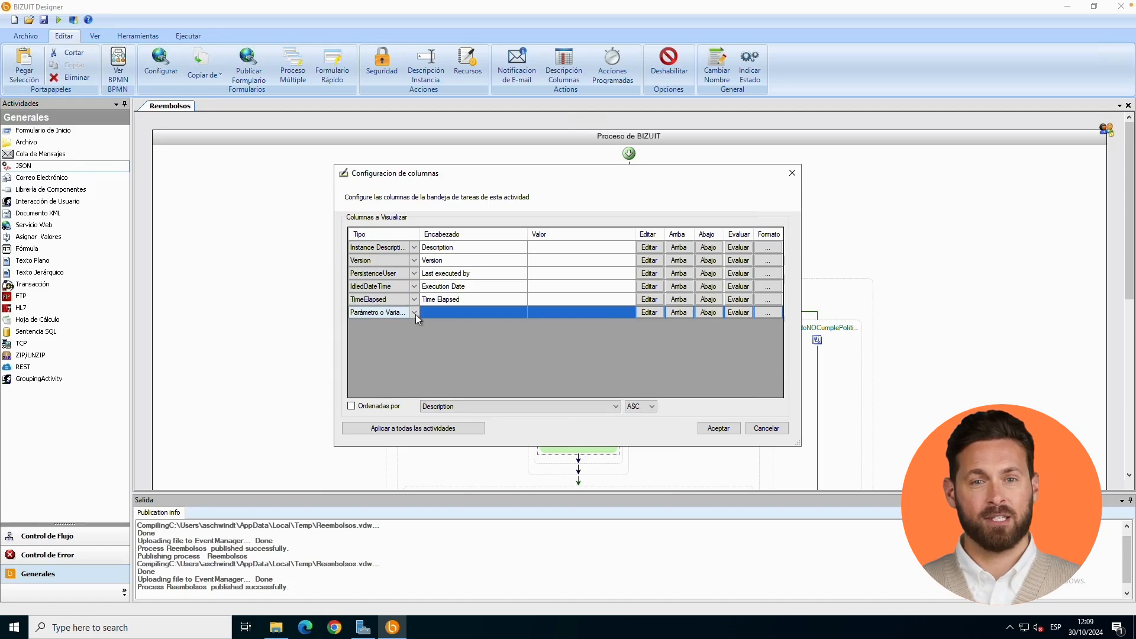
click(415, 313)
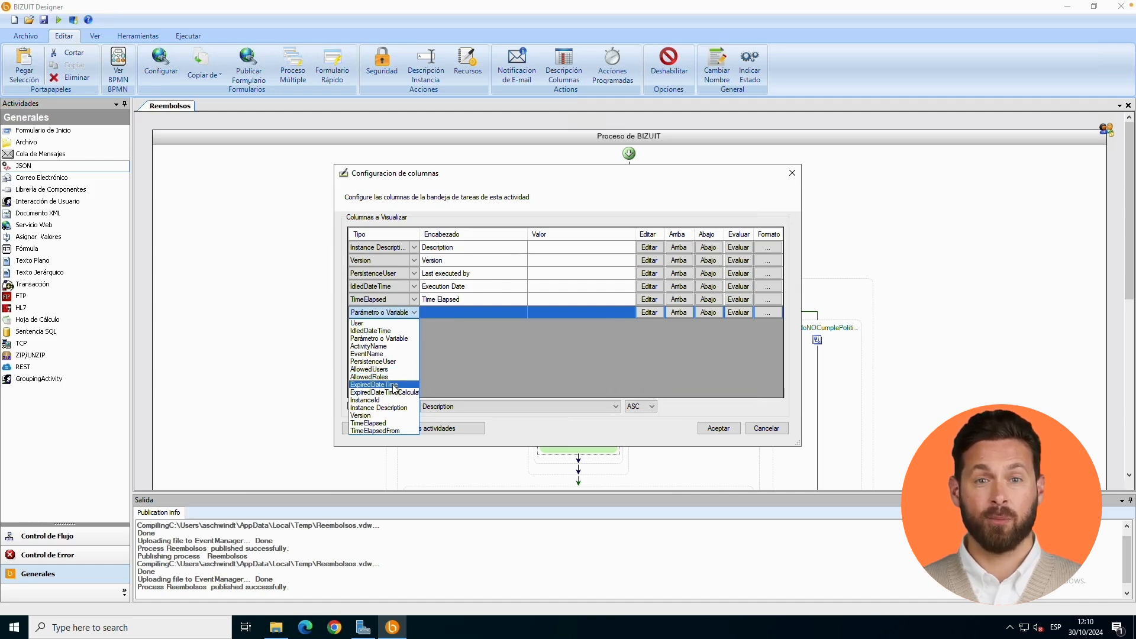
click(394, 339)
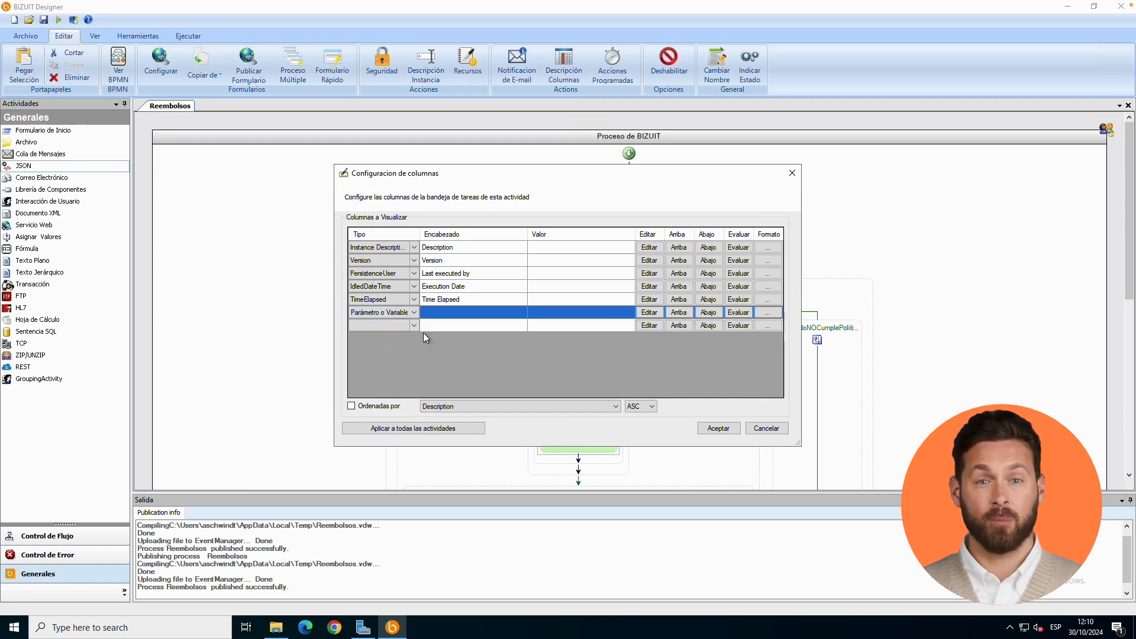
click(650, 313)
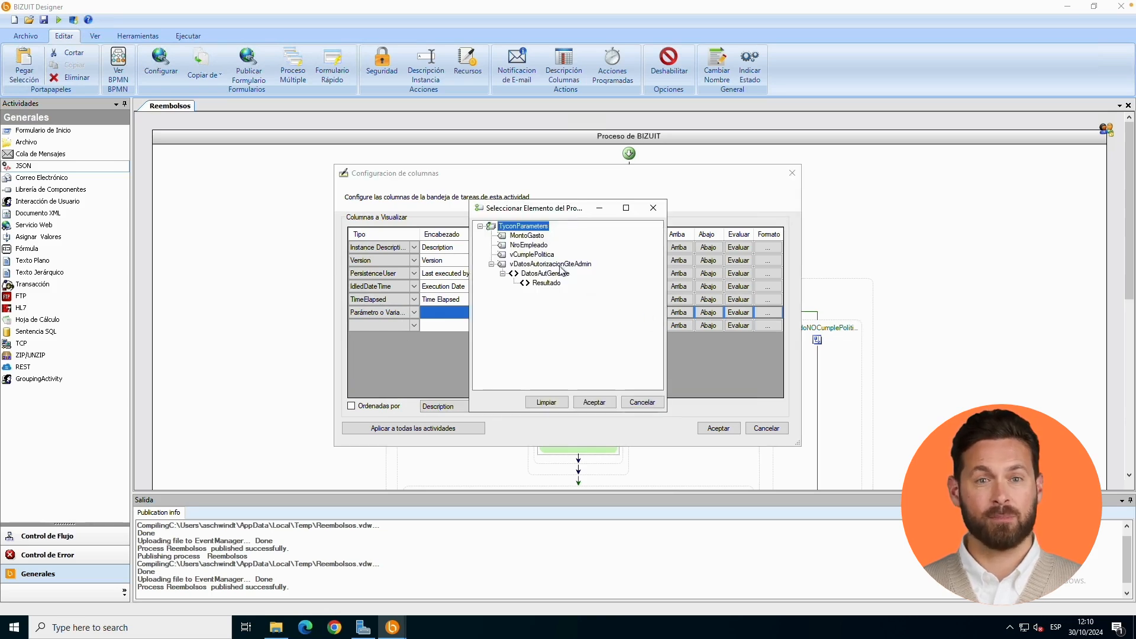
click(530, 246)
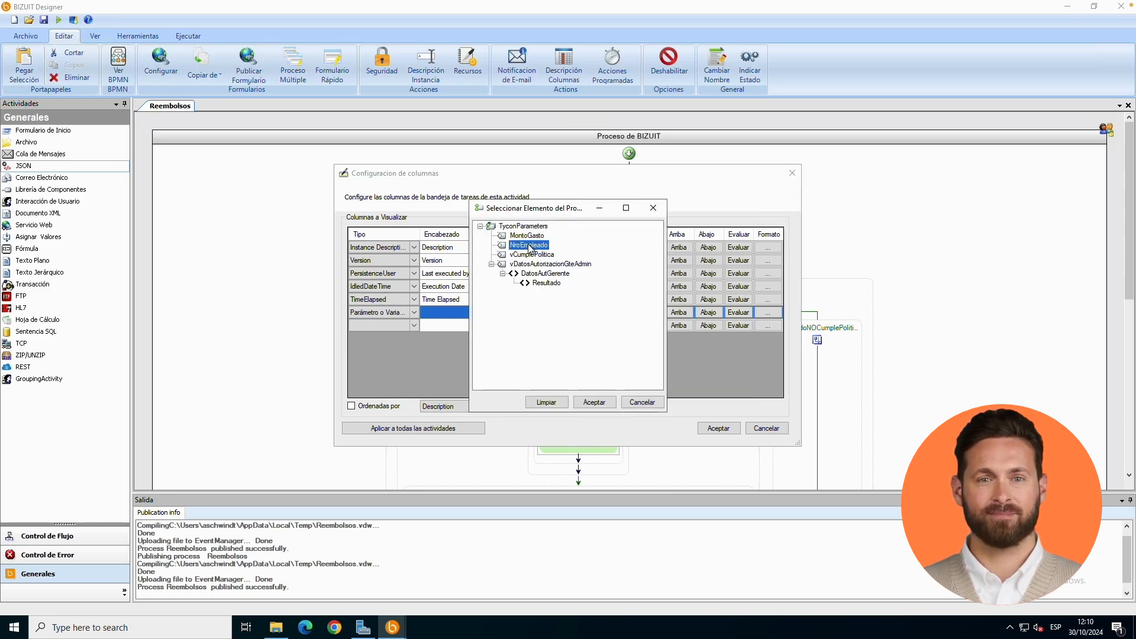
click(600, 404)
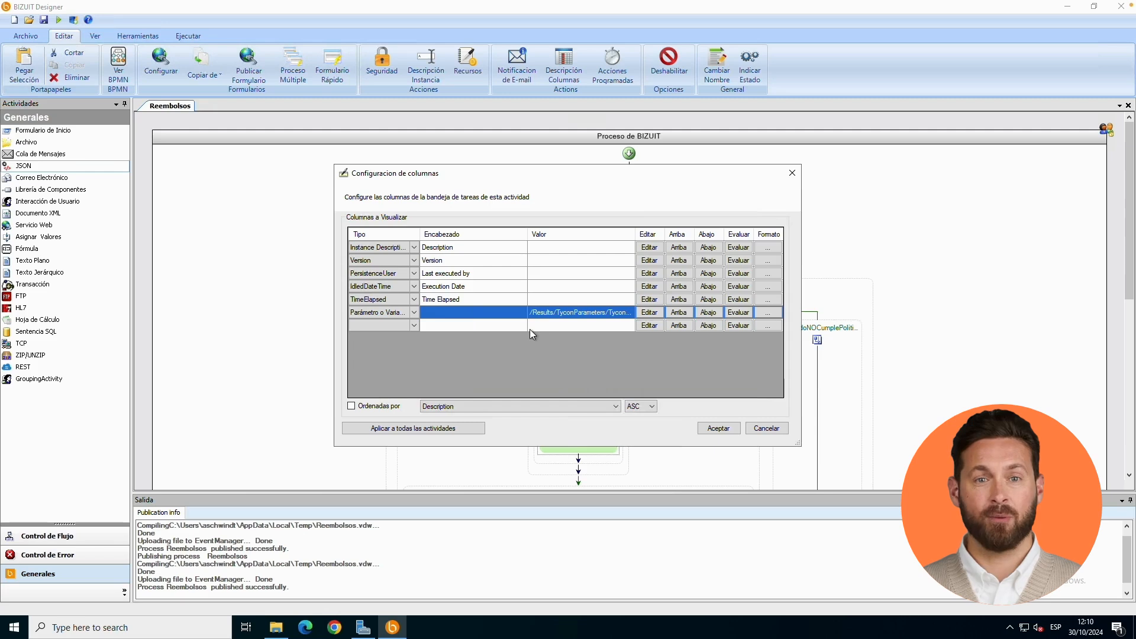
- Set the header of the new NroEmpleado column to "Nro. Empleado"
click(504, 313)
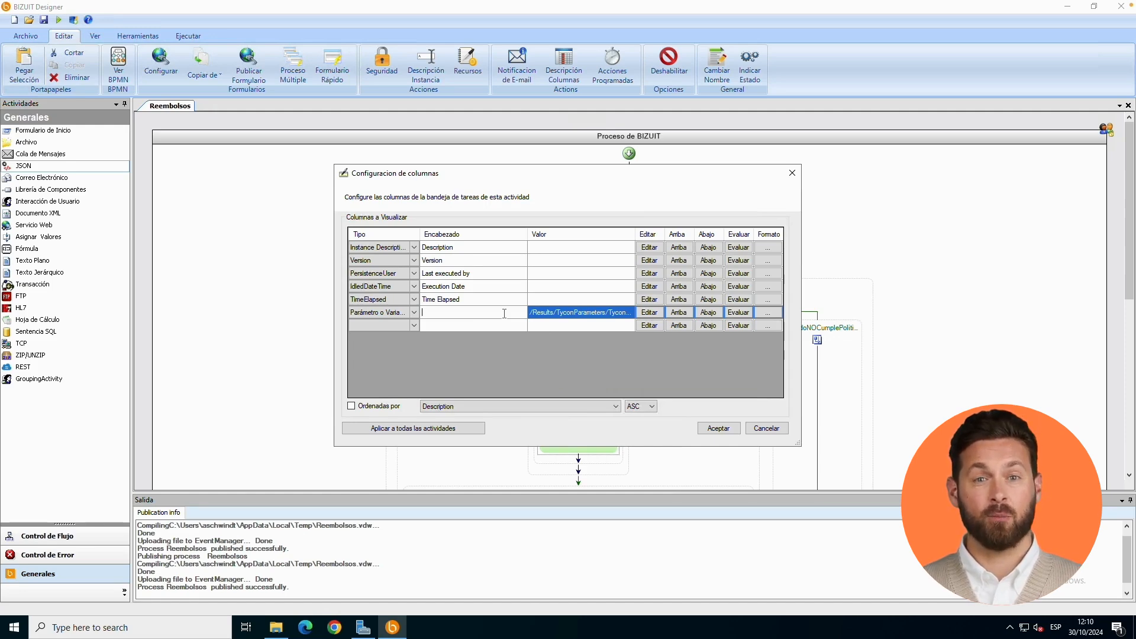
click(644, 312)
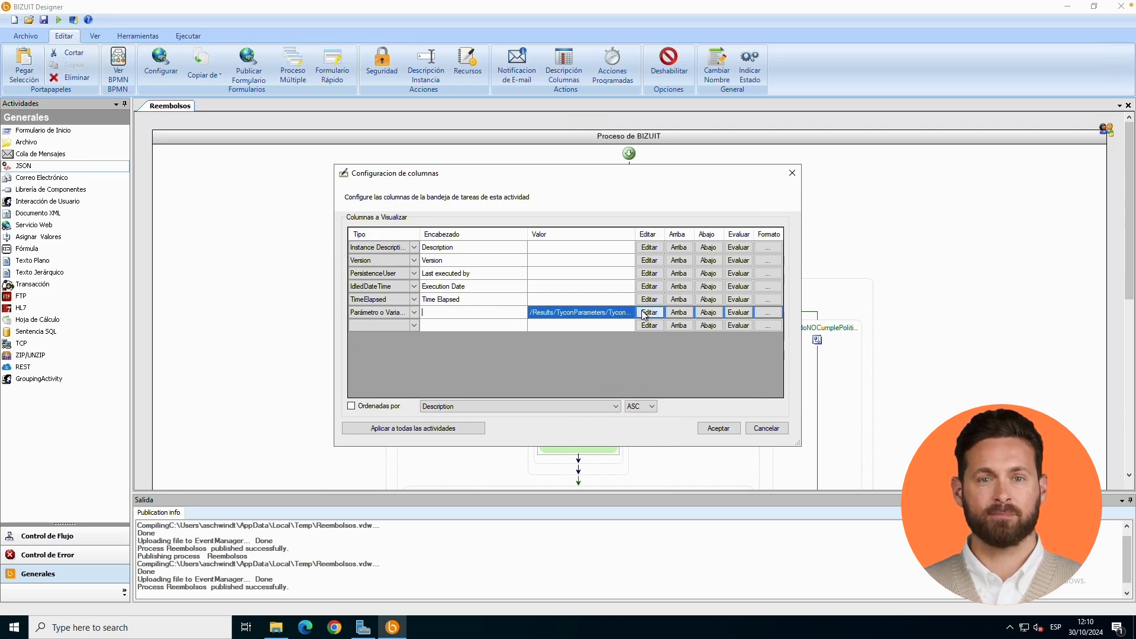
click(639, 402)
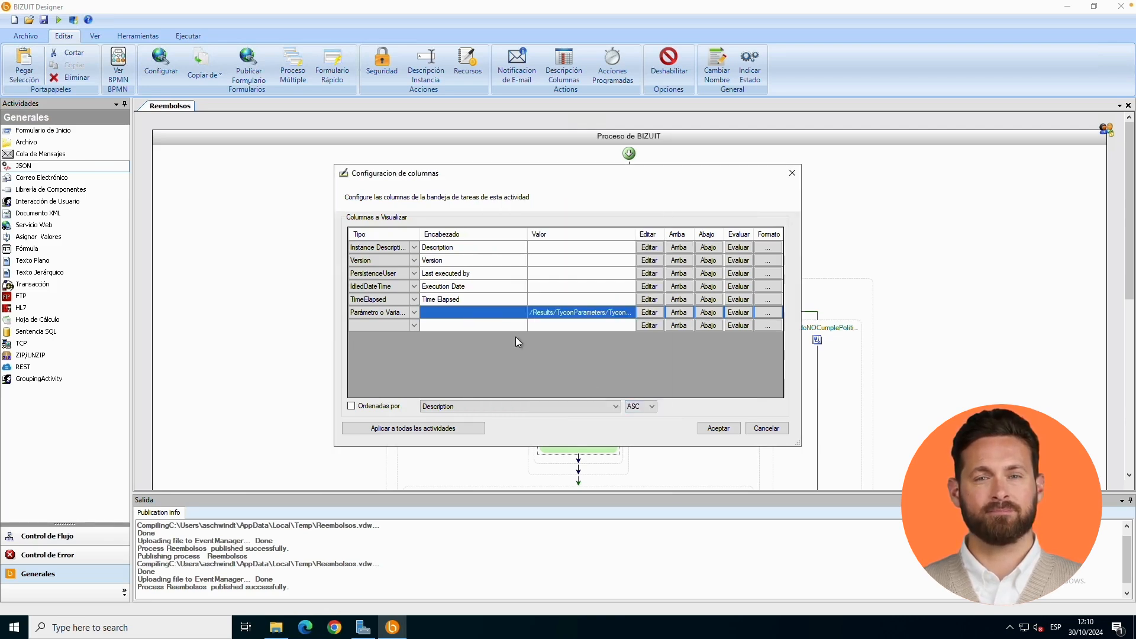
click(494, 315)
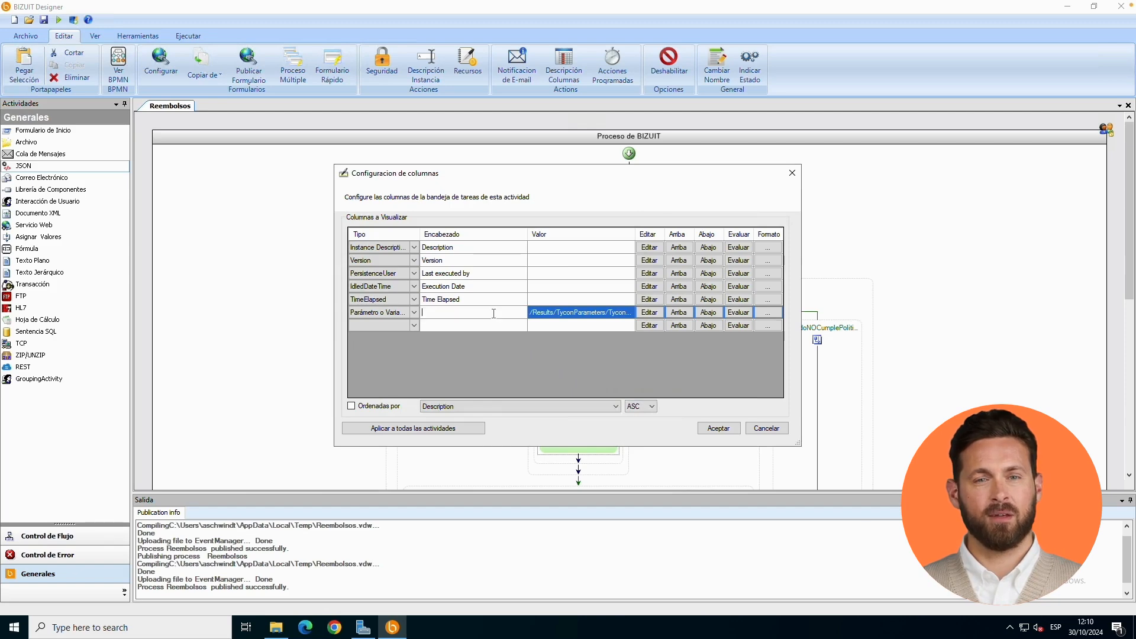
text(Nro. )
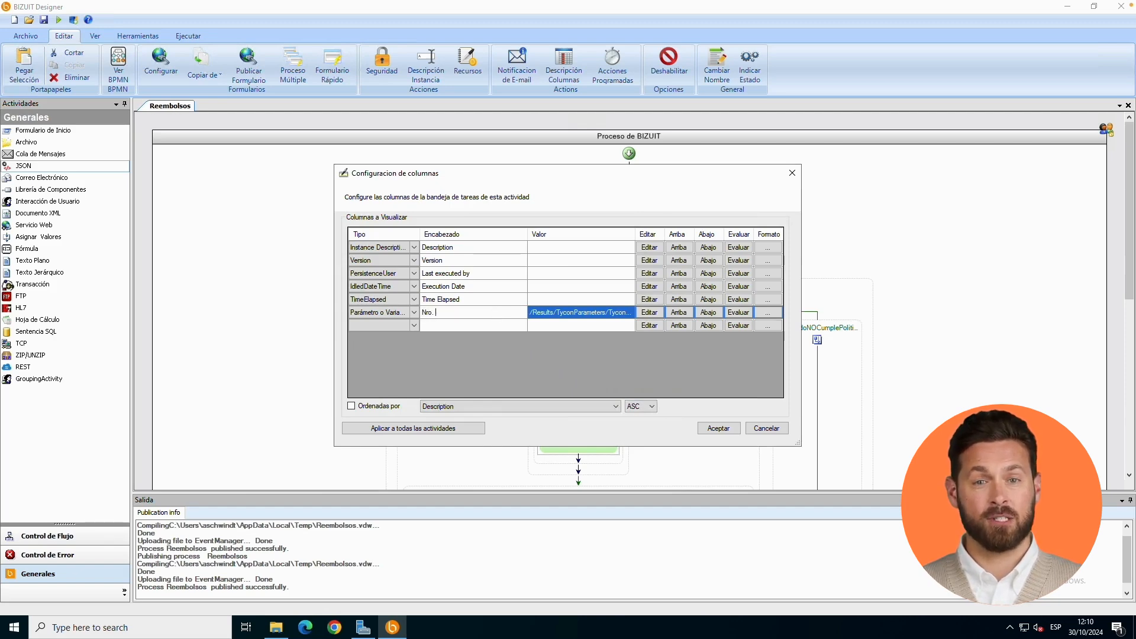
text(Empleaad)
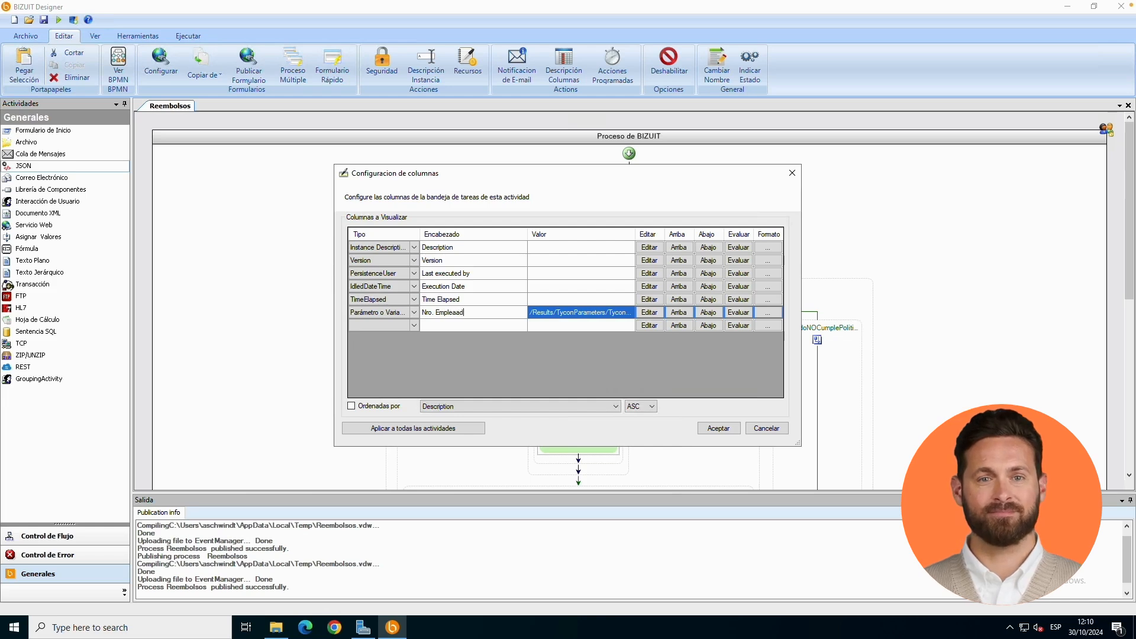
key(BackSpace)
key(BackSpace)
text(do)
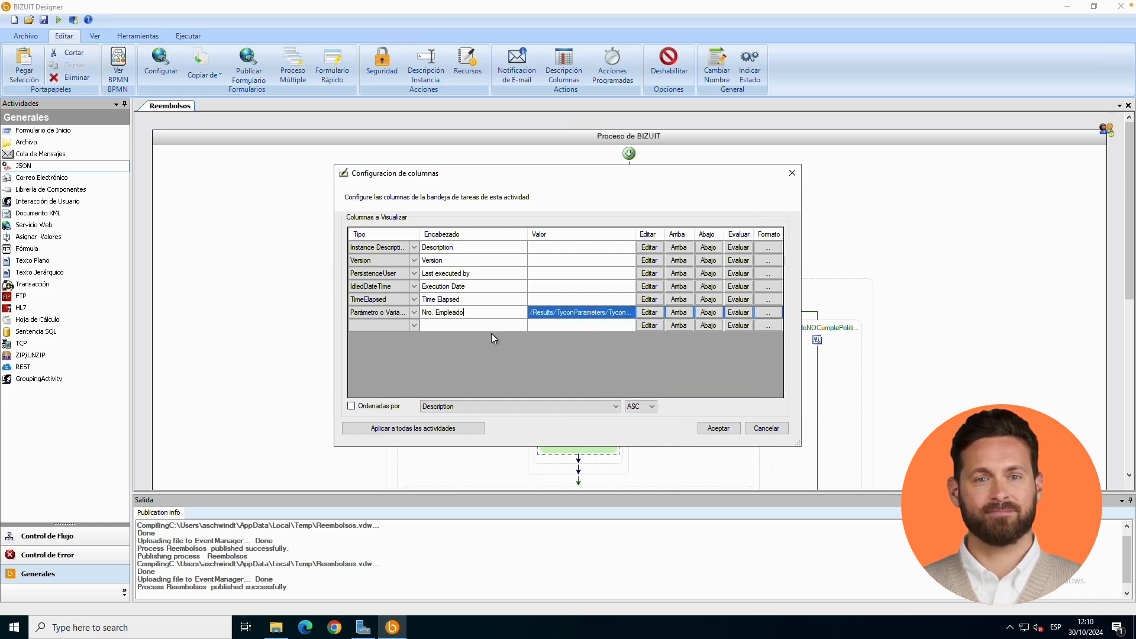
- Add a "Parámetro o Variable" column for the expense amount with the header "Monto del Gasto"
click(417, 326)
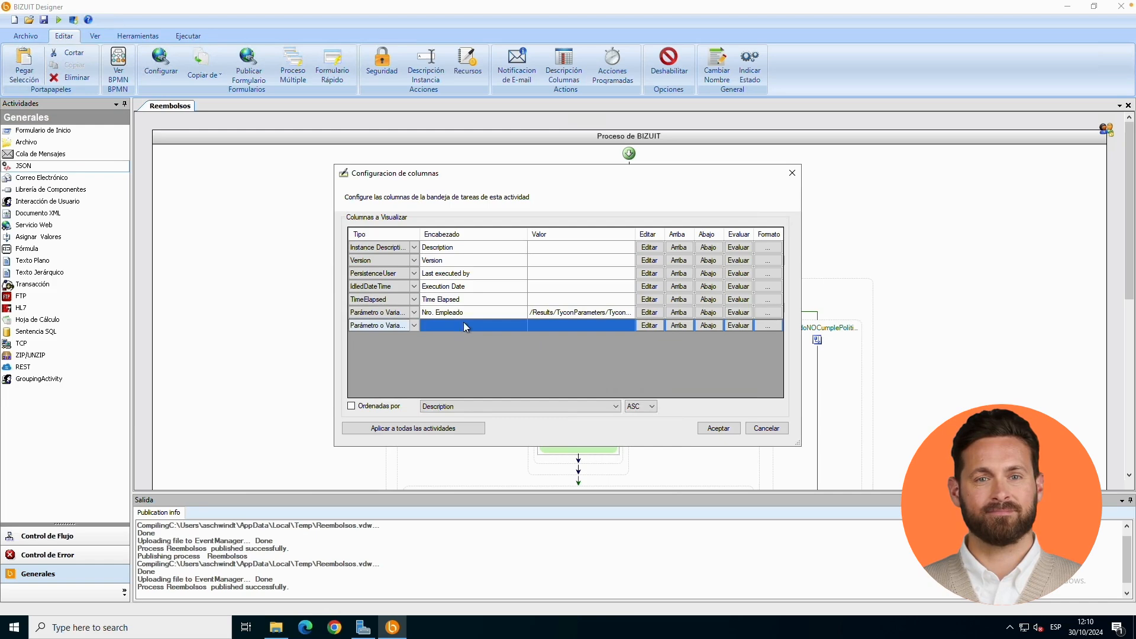
click(652, 326)
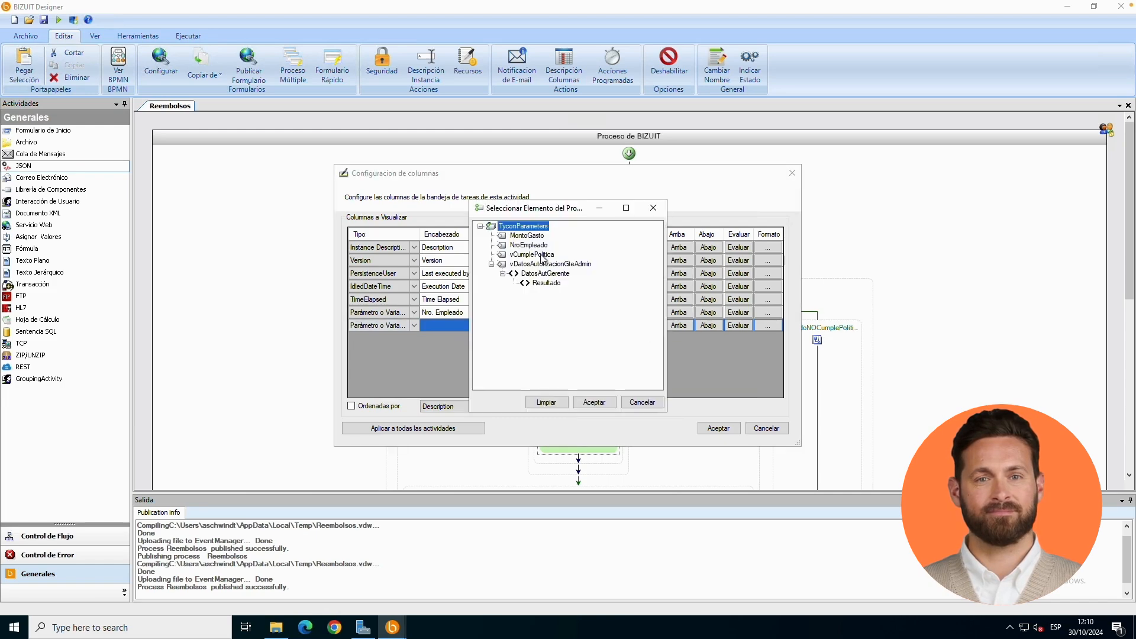
double_click(530, 245)
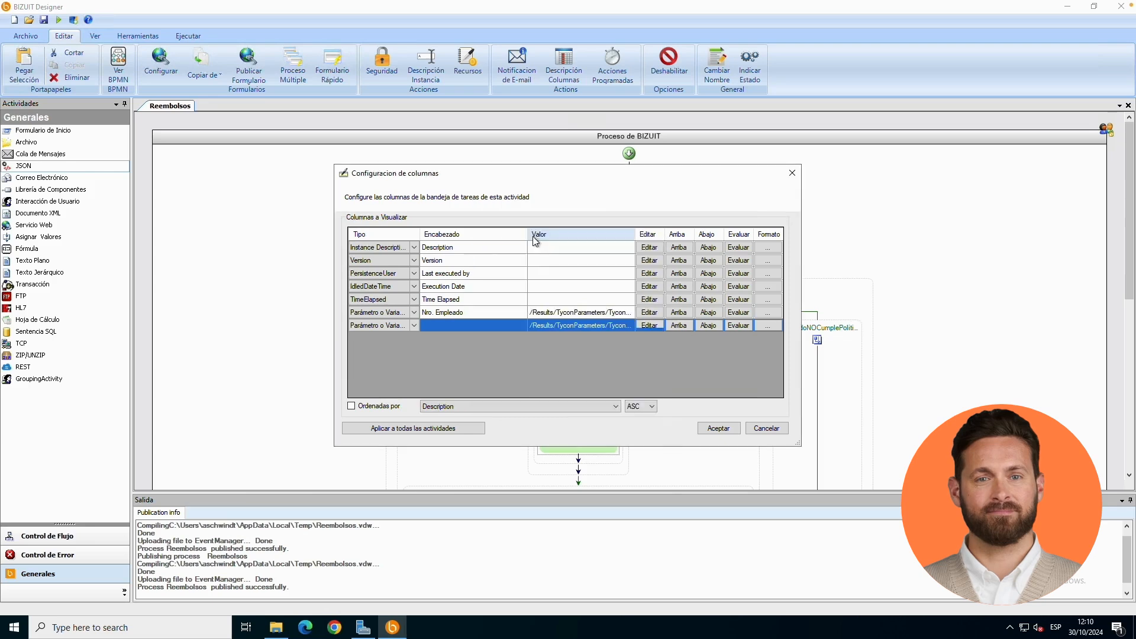
click(480, 334)
text(Monto)
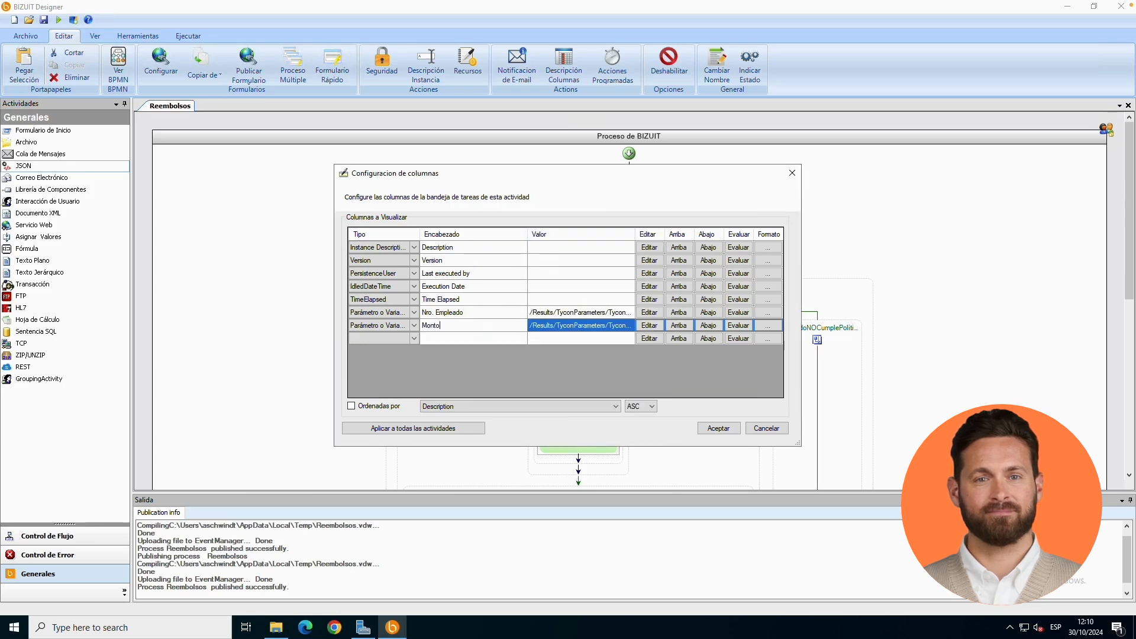
text( del Gasto)
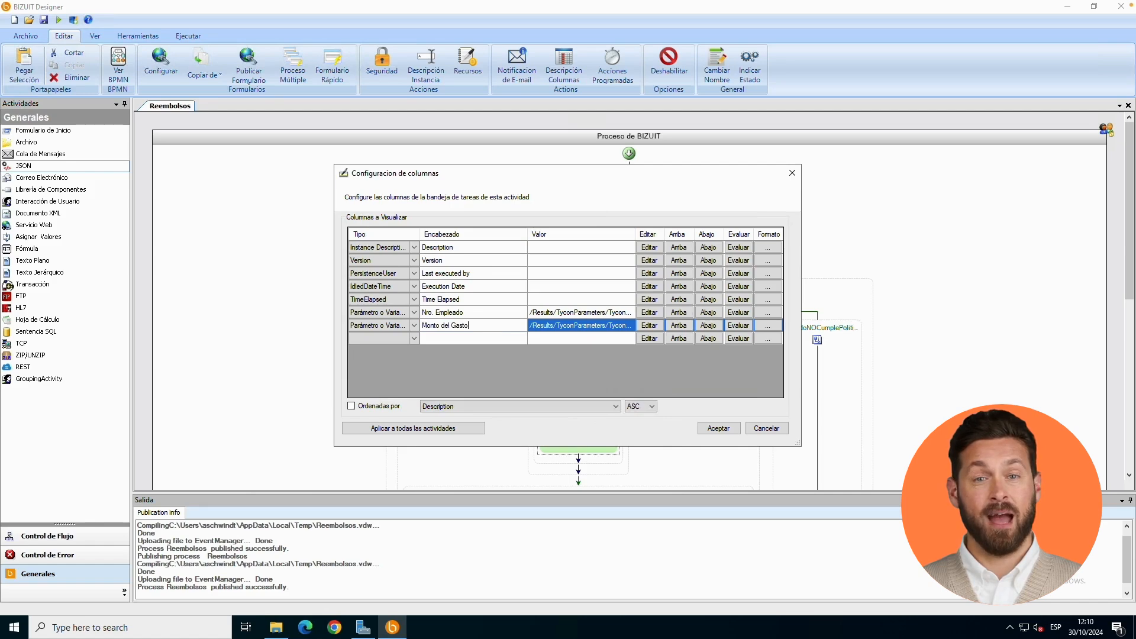
- Add a "Parámetro o Variable" column with vCumplePolitica as its value and the header "CumplePolitica"
click(644, 339)
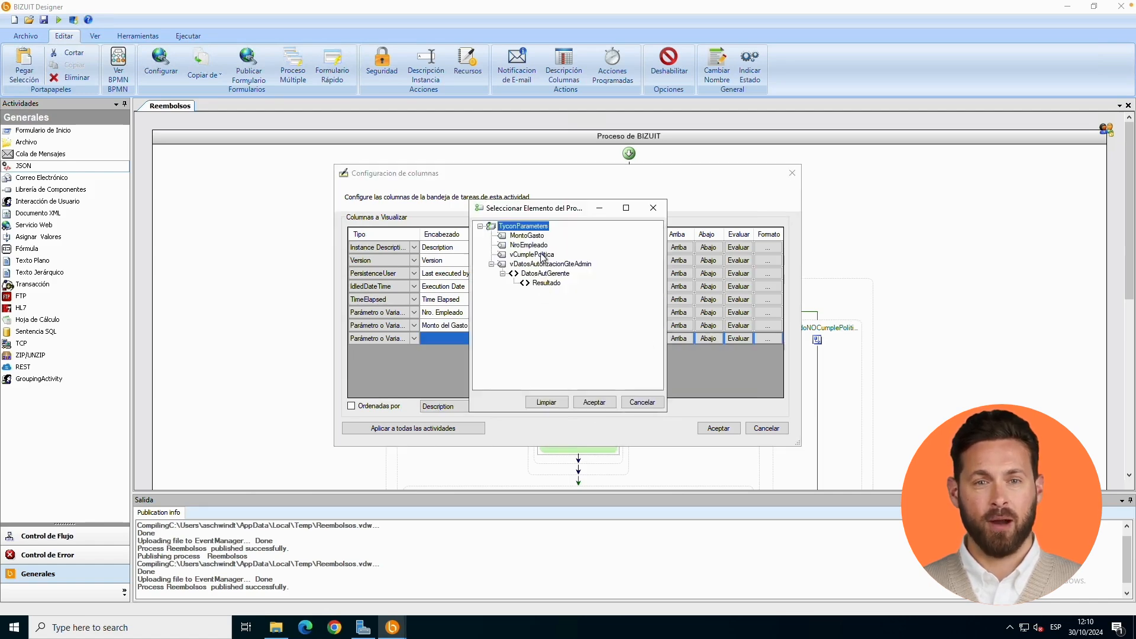
click(540, 256)
click(593, 402)
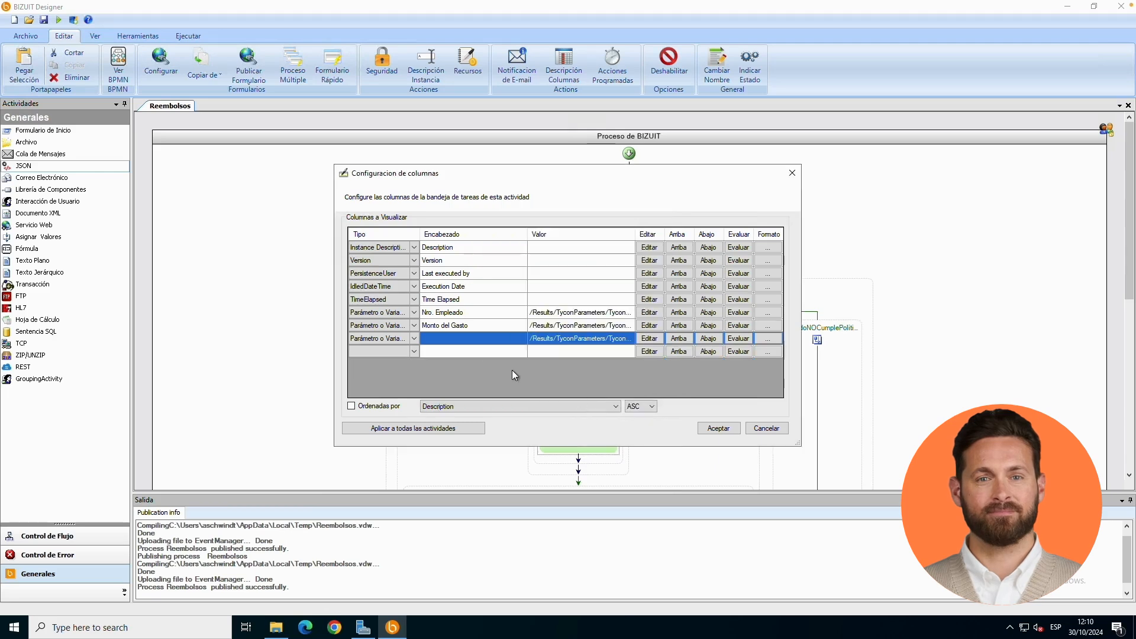
click(473, 344)
text(CumplePolitica)
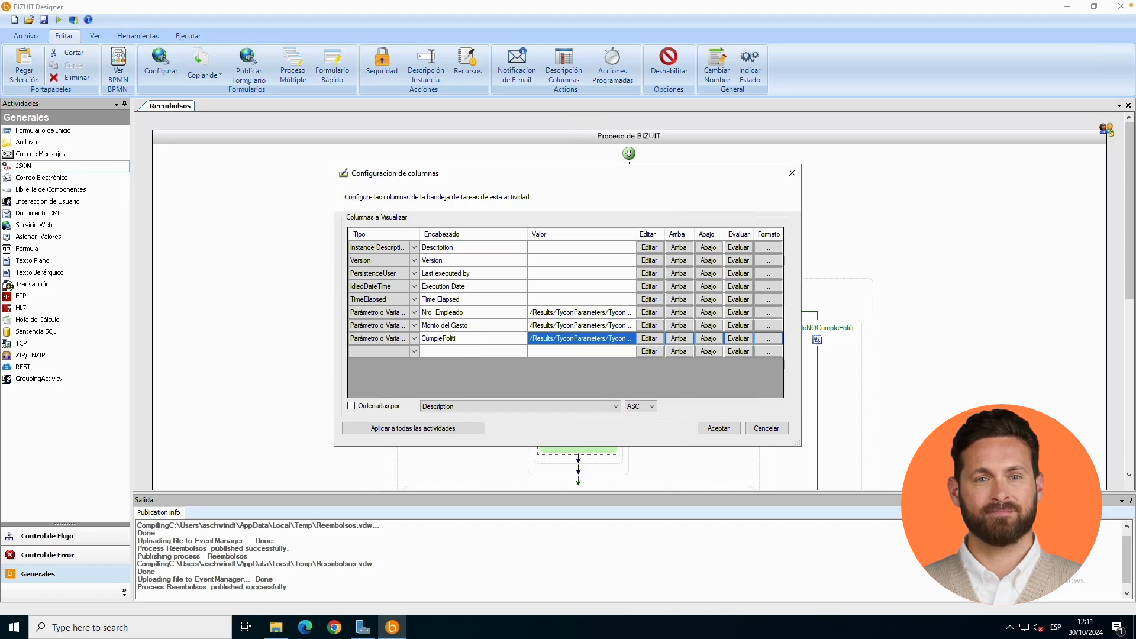
- Delete the Description and Version columns from the task tray columns
click(379, 300)
shift+click(373, 286)
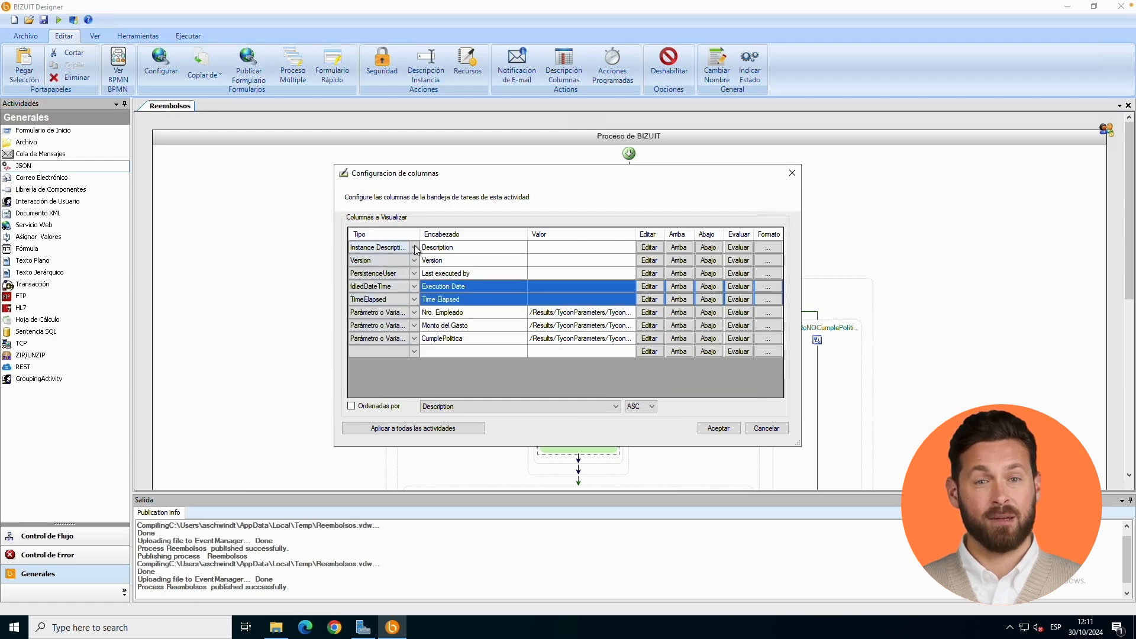
click(445, 248)
key(Delete)
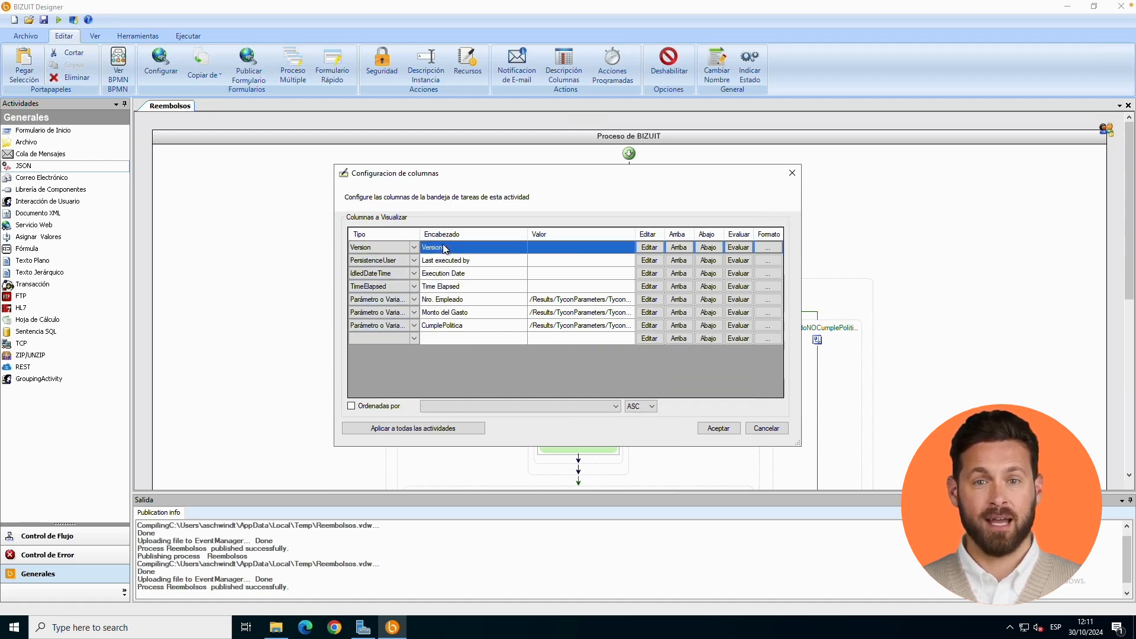
key(Delete)
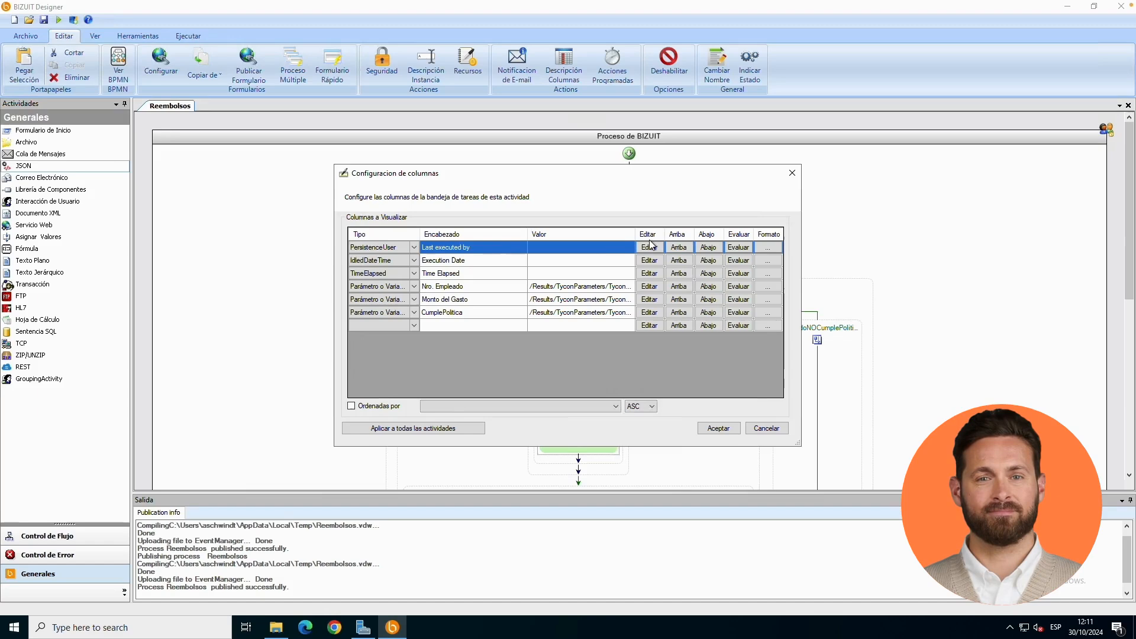
- Reorder the columns so that Nro. Empleado, Monto del Gasto and CumplePolitica come first, in that order
click(681, 287)
click(681, 287)
click(683, 272)
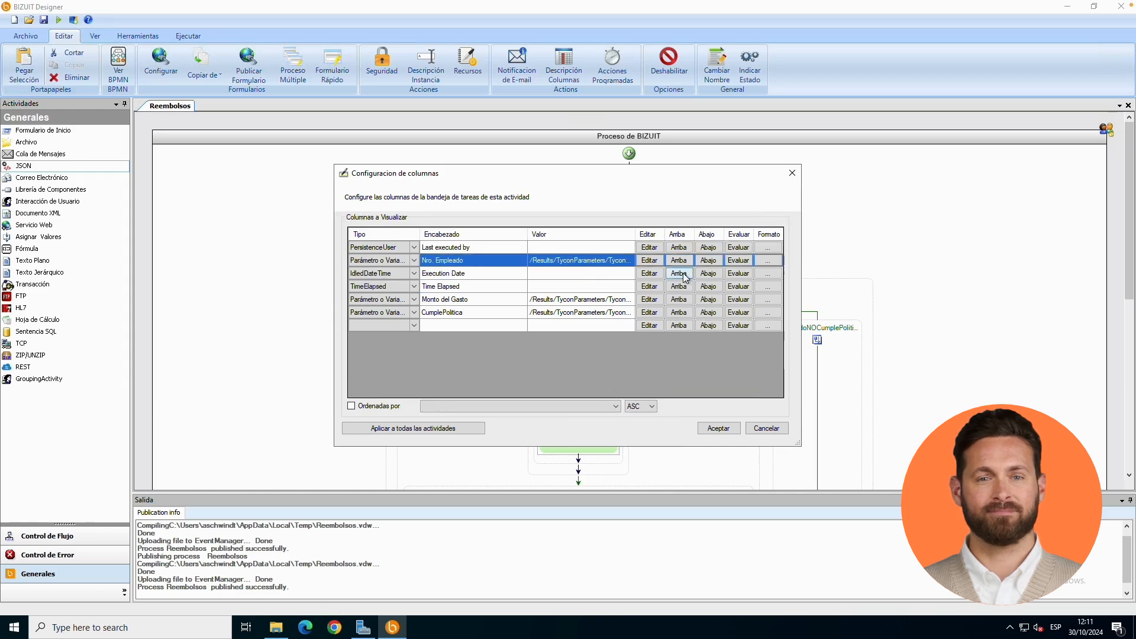
click(681, 262)
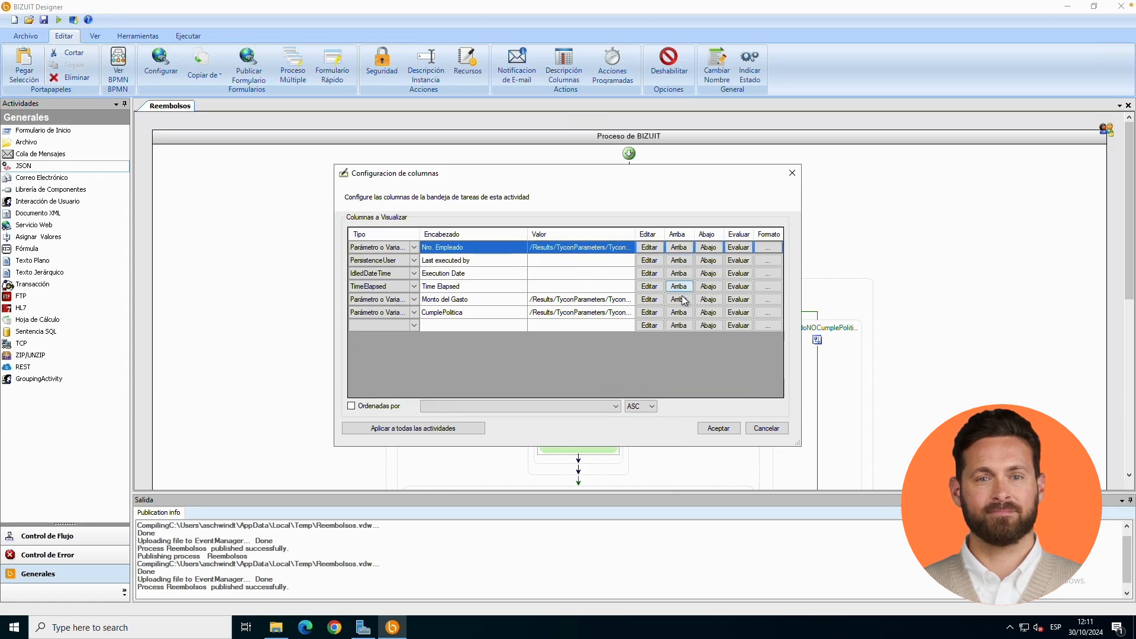
click(681, 299)
click(681, 300)
click(681, 286)
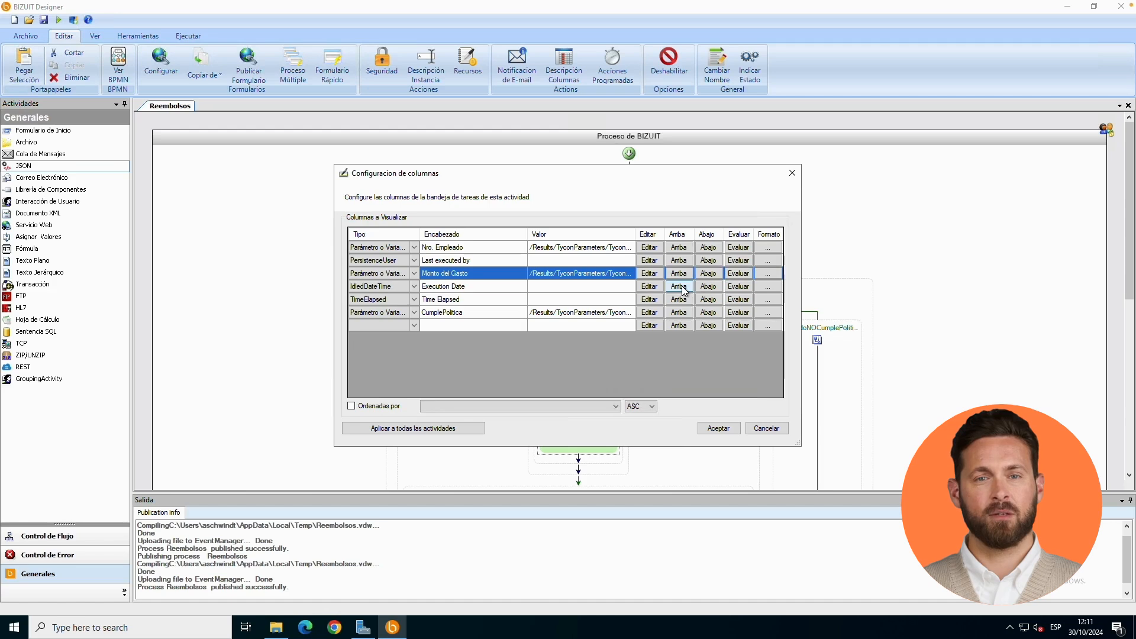
click(683, 274)
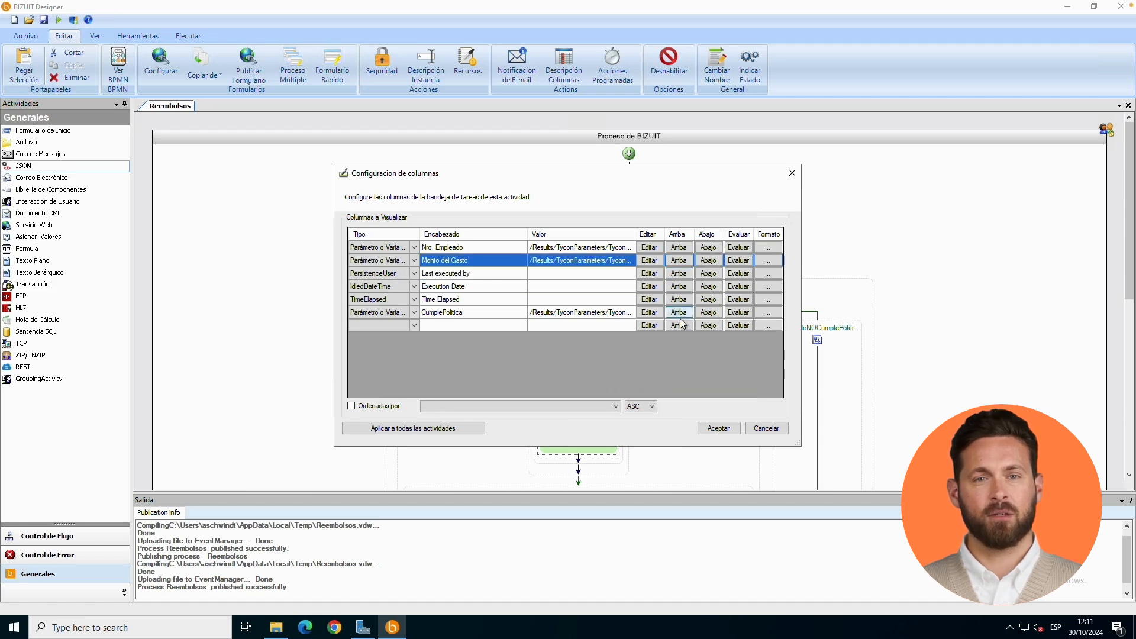
click(682, 312)
click(682, 304)
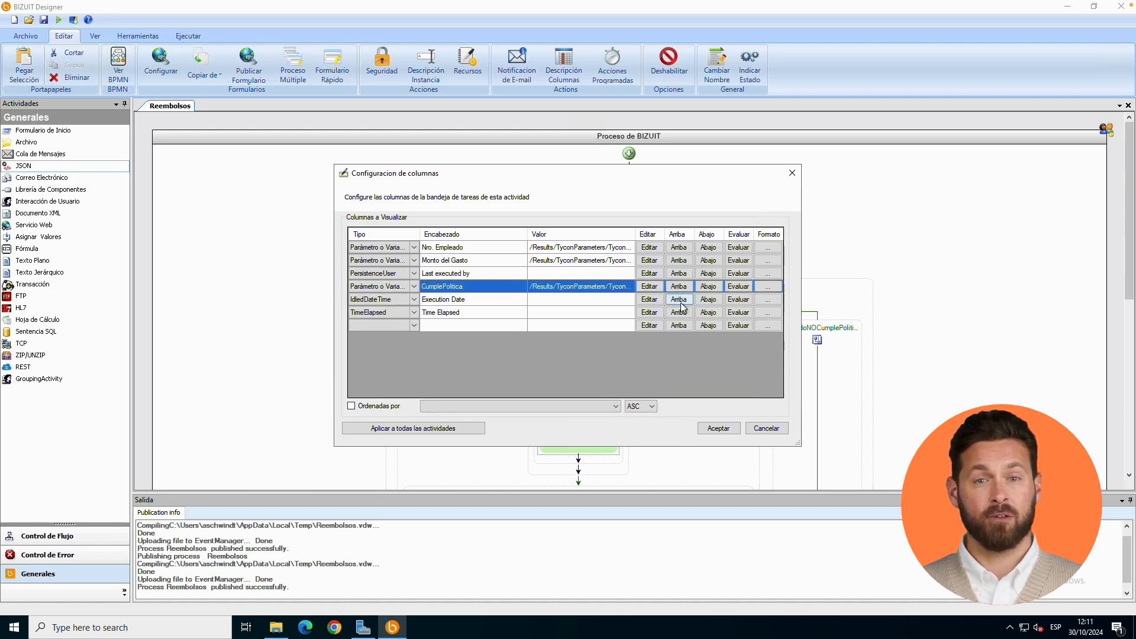
click(680, 287)
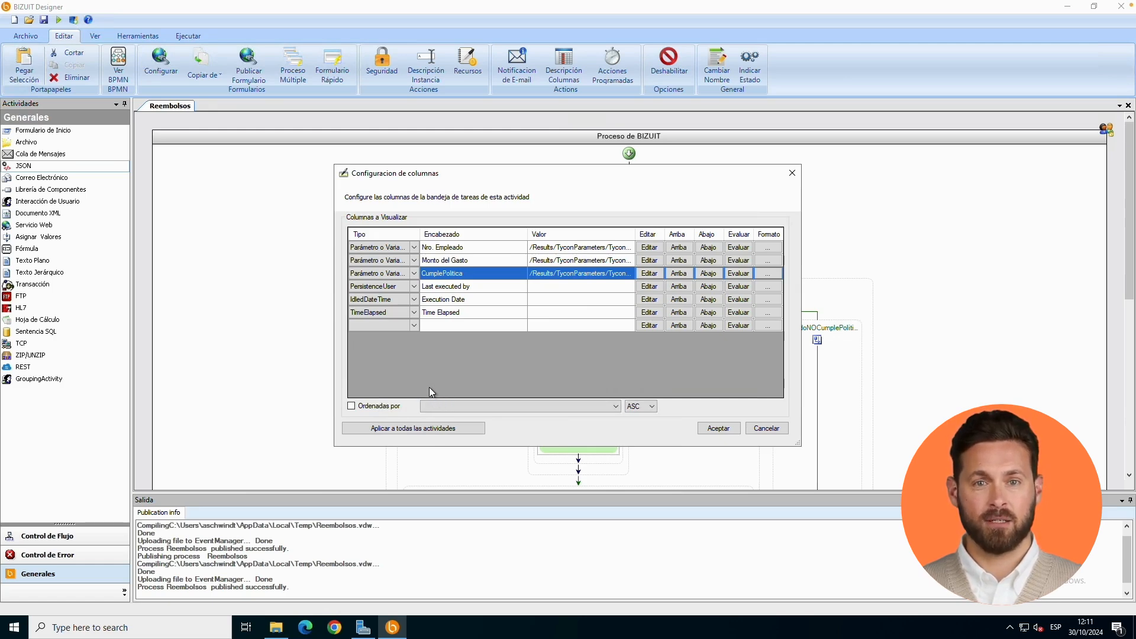
- Choose "Monto del Gasto" as the ordering column and apply the column configuration to all activities of the process
click(492, 403)
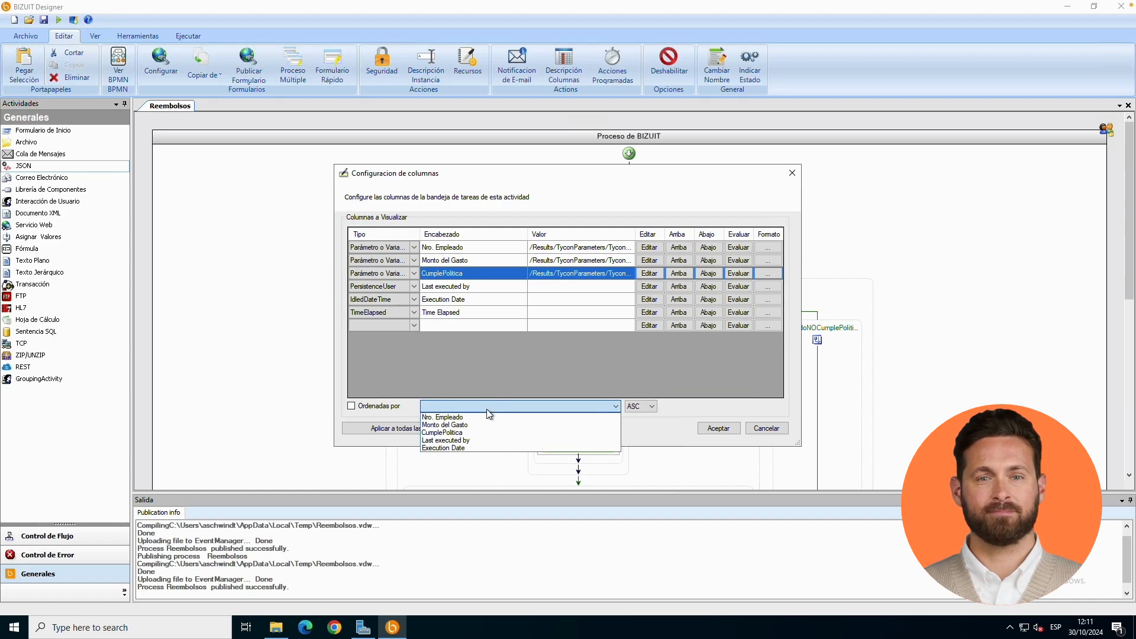
click(488, 425)
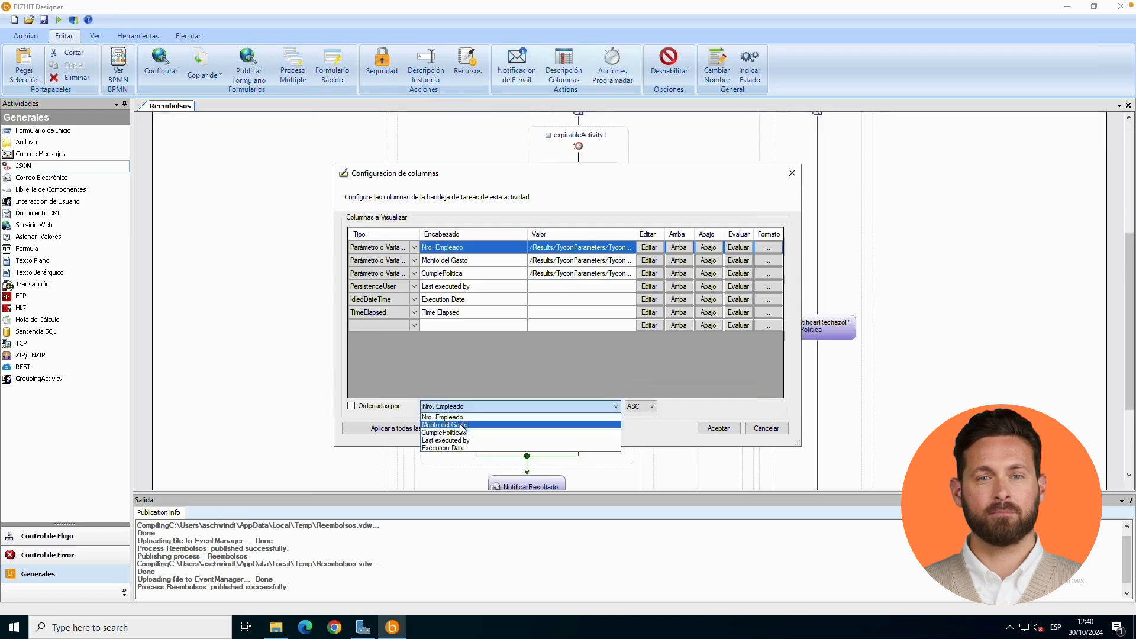
click(384, 412)
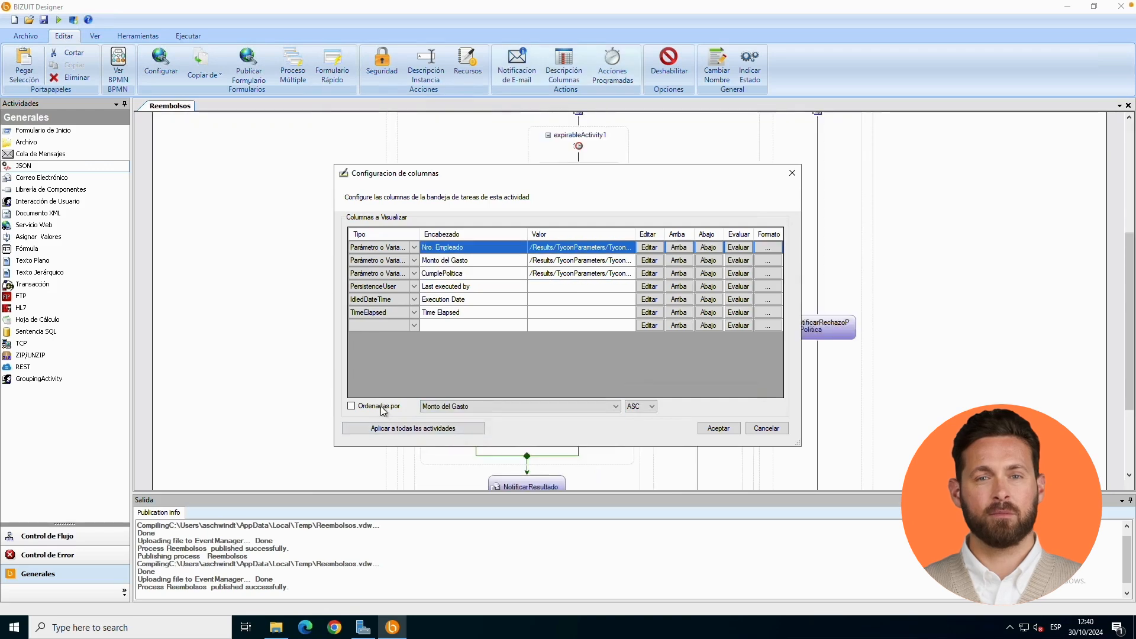
click(354, 407)
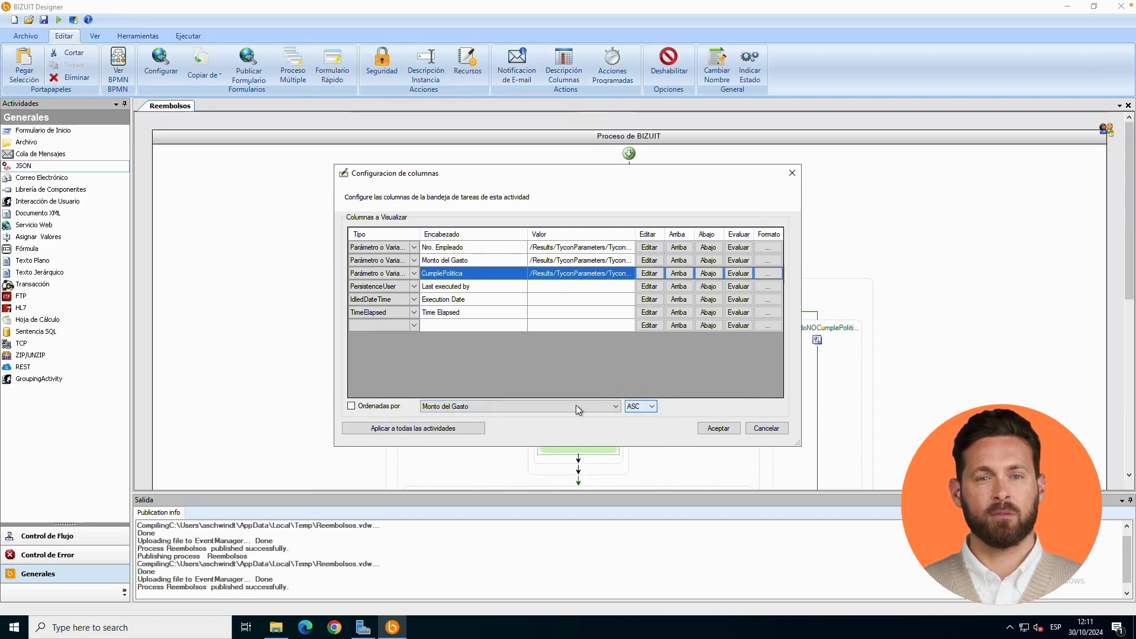
click(397, 430)
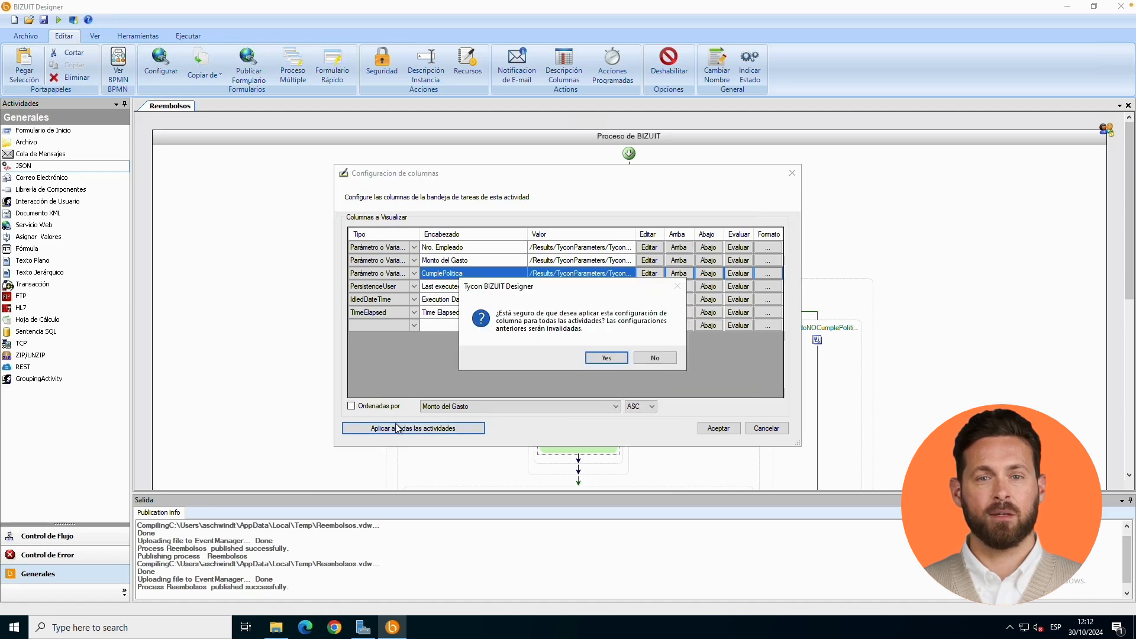
click(607, 358)
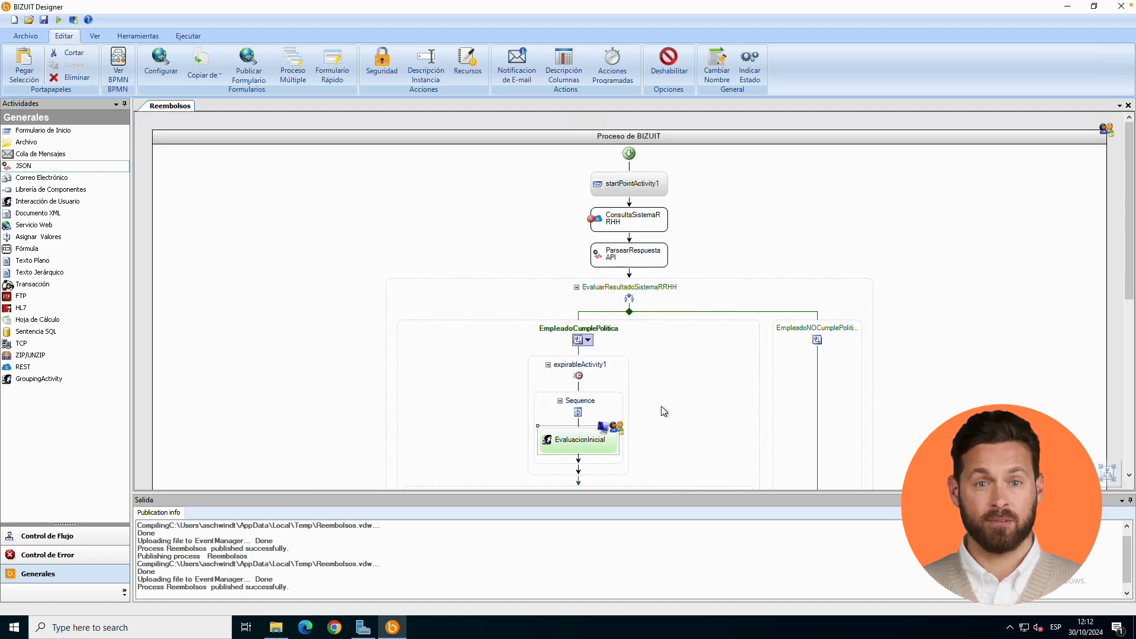
- Open the column configuration of the AutorizacionGerenteAdmin activity to check its task tray columns
drag(1132, 254, 1133, 360)
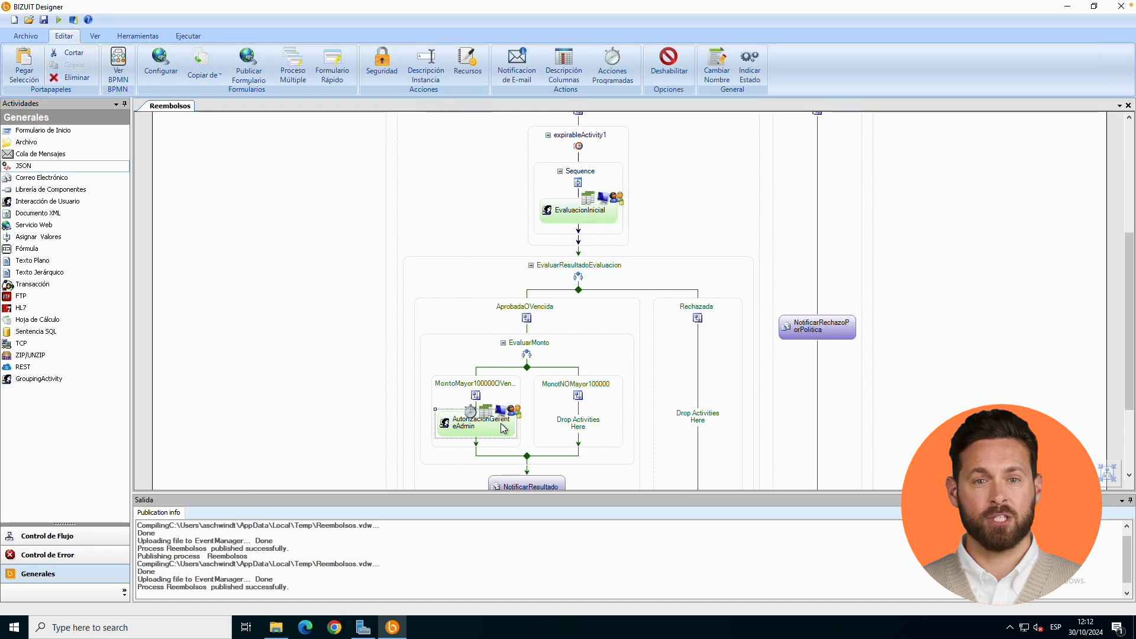
right_click(504, 428)
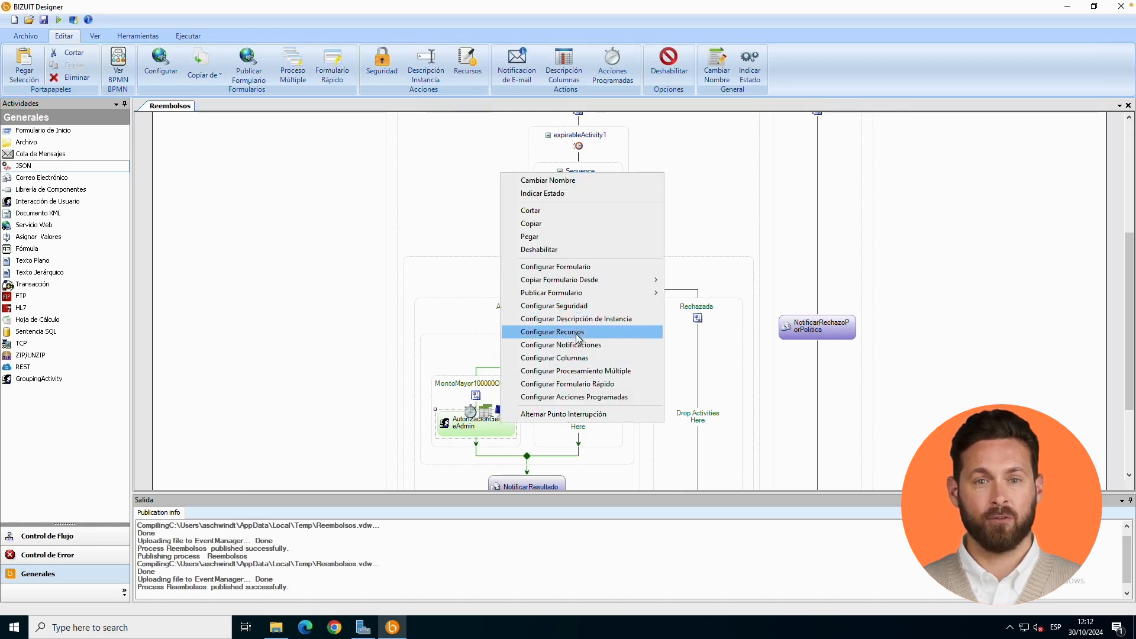
click(575, 358)
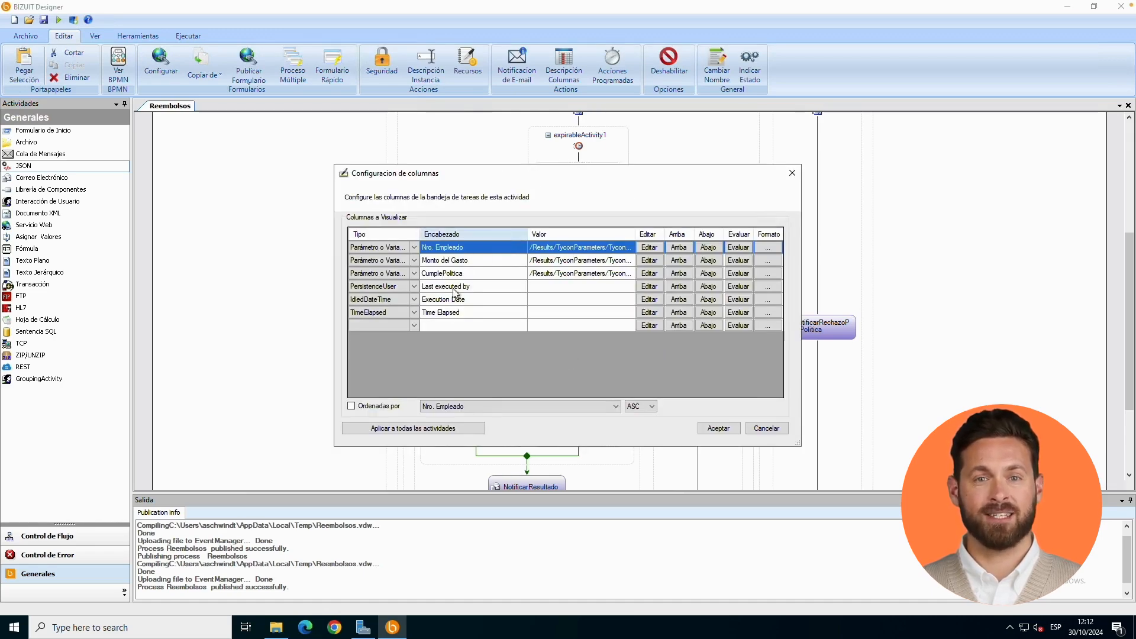